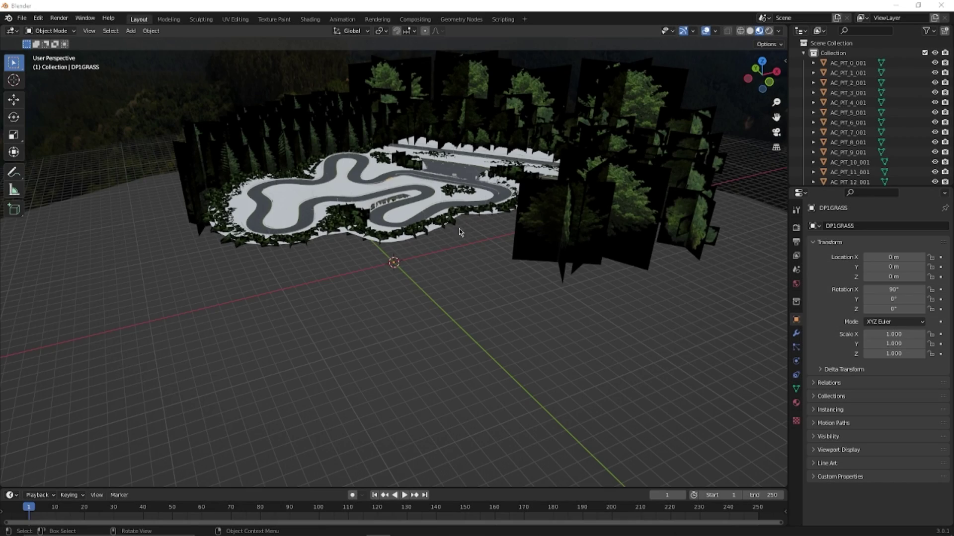
# Delete all the AC_PIT and AC_TIME marker objects from the track scene.
pyautogui.moveTo(459, 228); pyautogui.dragTo(485, 245, button='middle')
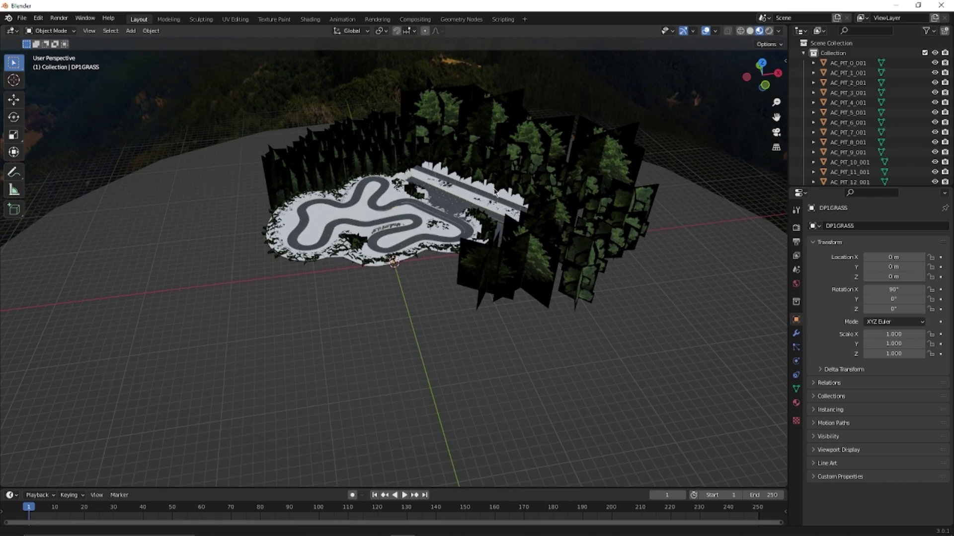
pyautogui.moveTo(495, 192); pyautogui.dragTo(393, 241, button='middle')
pyautogui.scroll(-4, 433, 235)
pyautogui.scroll(5, 393, 241)
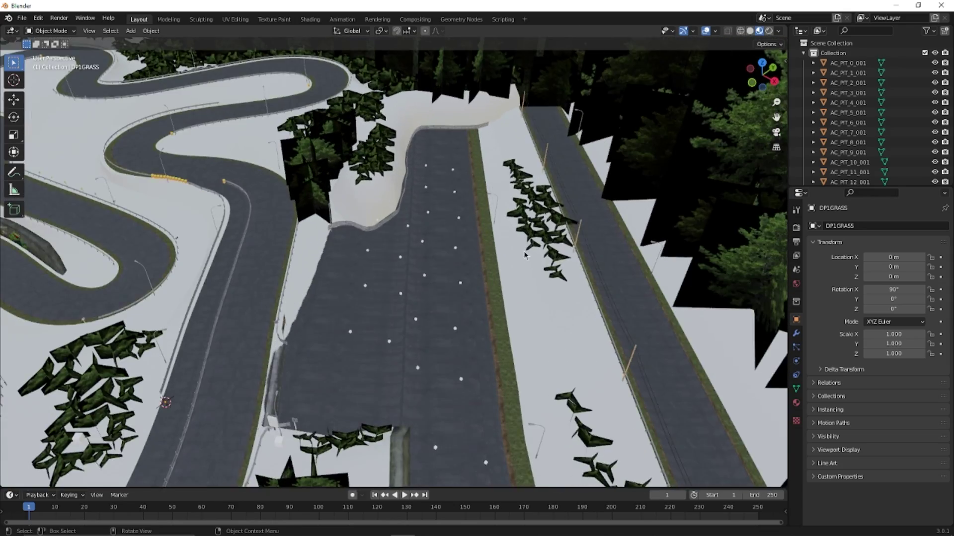
pyautogui.moveTo(524, 255); pyautogui.dragTo(410, 294, button='middle')
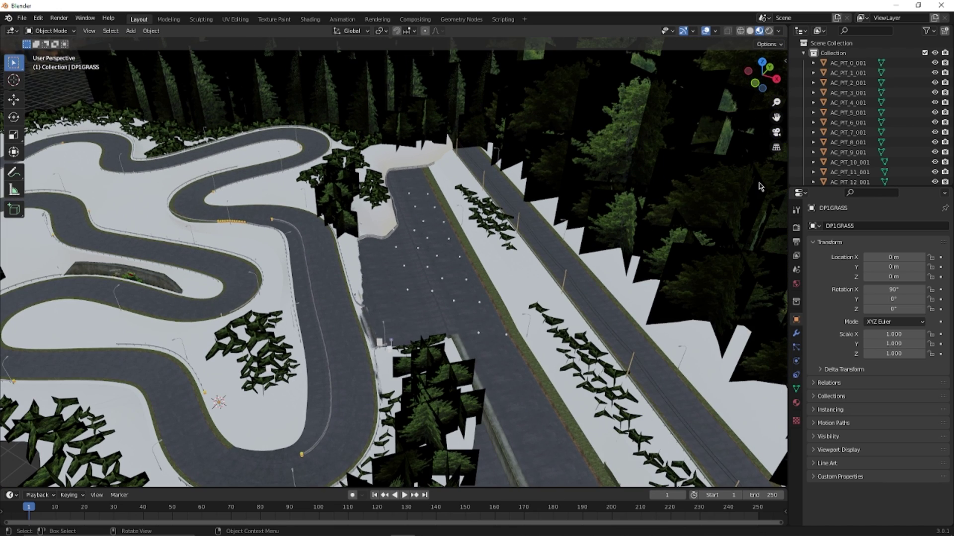
pyautogui.click(461, 261)
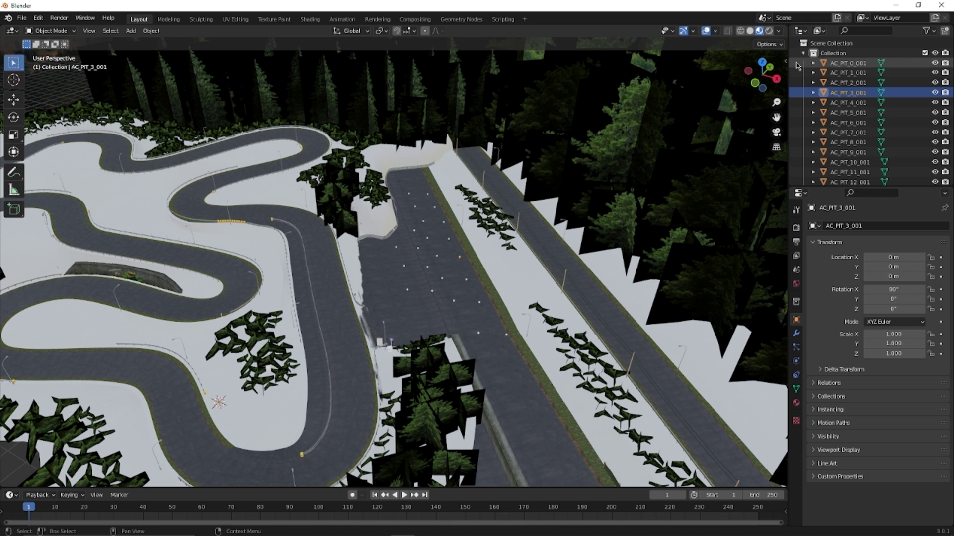
pyautogui.moveTo(832, 113); pyautogui.dragTo(803, 128)
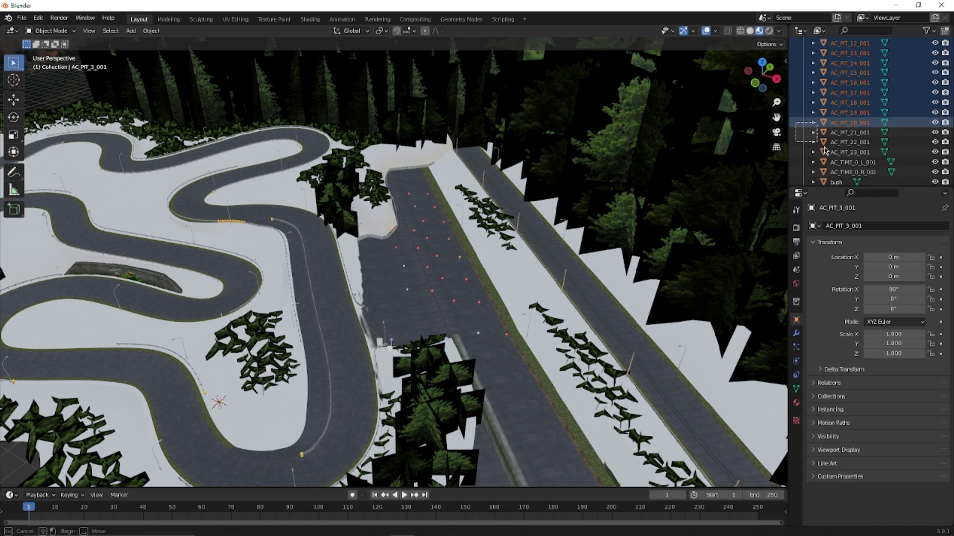
pyautogui.moveTo(893, 158); pyautogui.dragTo(886, 156)
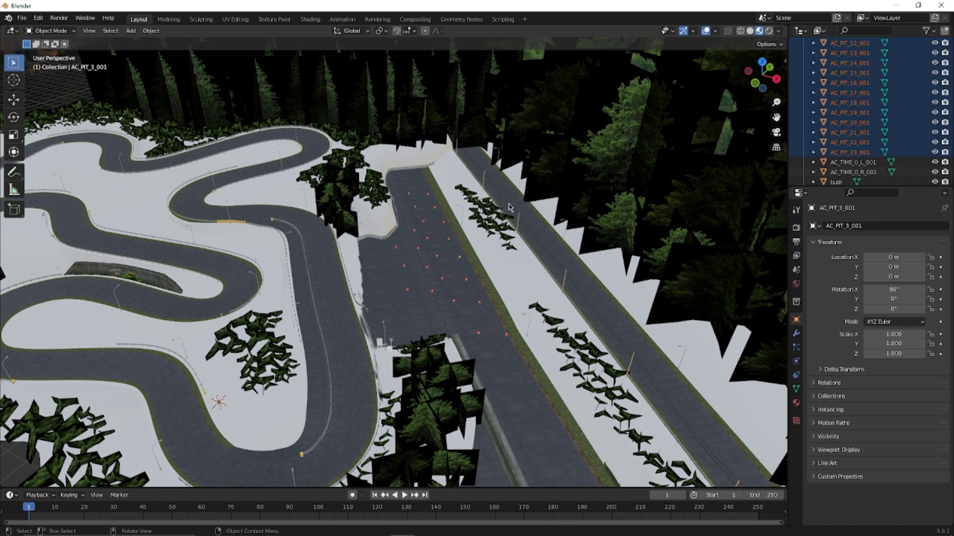
pyautogui.scroll(3, 460, 267)
pyautogui.scroll(-1, 462, 266)
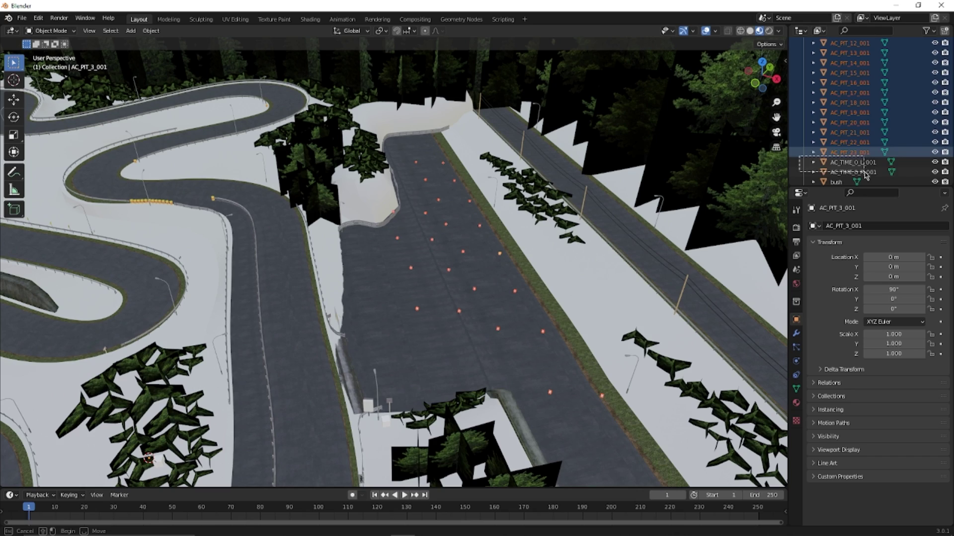
pyautogui.moveTo(866, 174); pyautogui.dragTo(865, 173)
pyautogui.scroll(-2, 844, 149)
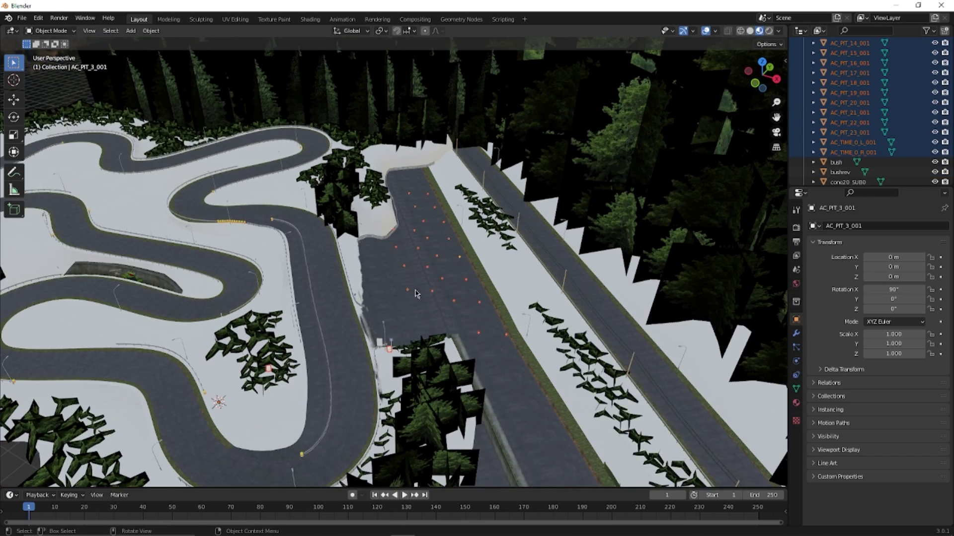
pyautogui.moveTo(416, 243); pyautogui.dragTo(486, 287, button='middle')
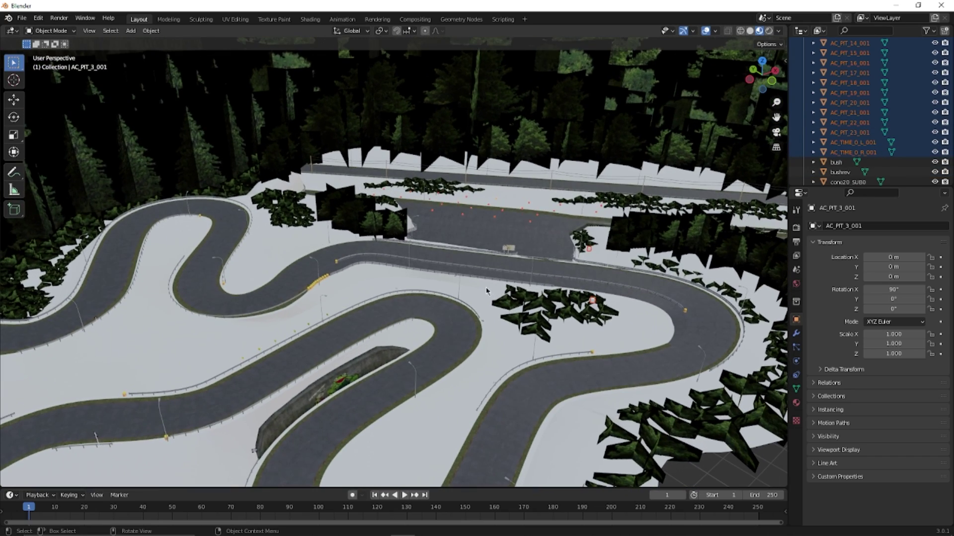
pyautogui.press('Delete')
# Collapse the main Collection in the object hierarchy.
pyautogui.moveTo(567, 230); pyautogui.dragTo(485, 233, button='middle')
pyautogui.scroll(-4, 385, 177)
pyautogui.keyDown('shift'); pyautogui.moveTo(432, 252); pyautogui.dragTo(577, 260, button='middle'); pyautogui.keyUp('shift')
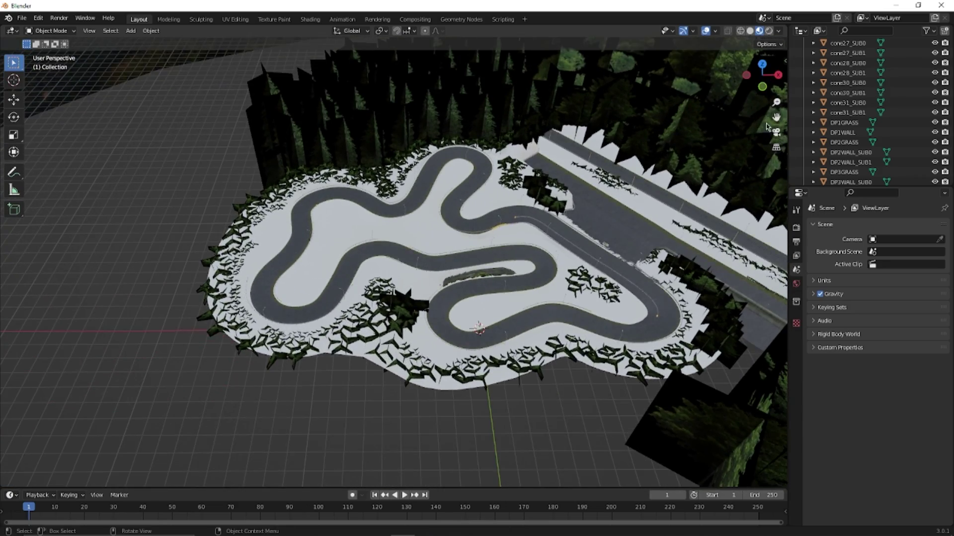
pyautogui.scroll(4, 814, 62)
pyautogui.scroll(3, 814, 60)
pyautogui.click(803, 53)
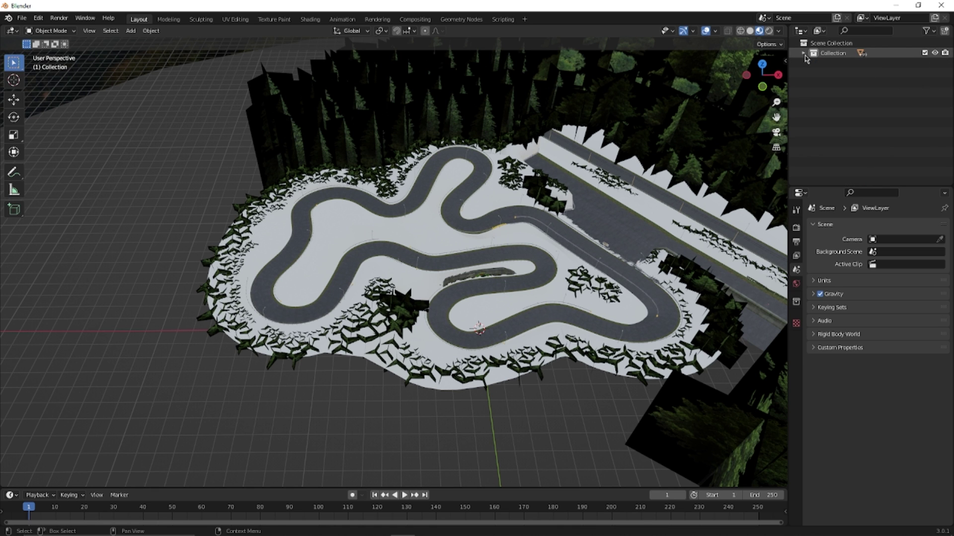
# Select the pine11 forest object together with the surrounding background tree and skybox objects.
pyautogui.click(455, 133)
pyautogui.scroll(-3, 439, 169)
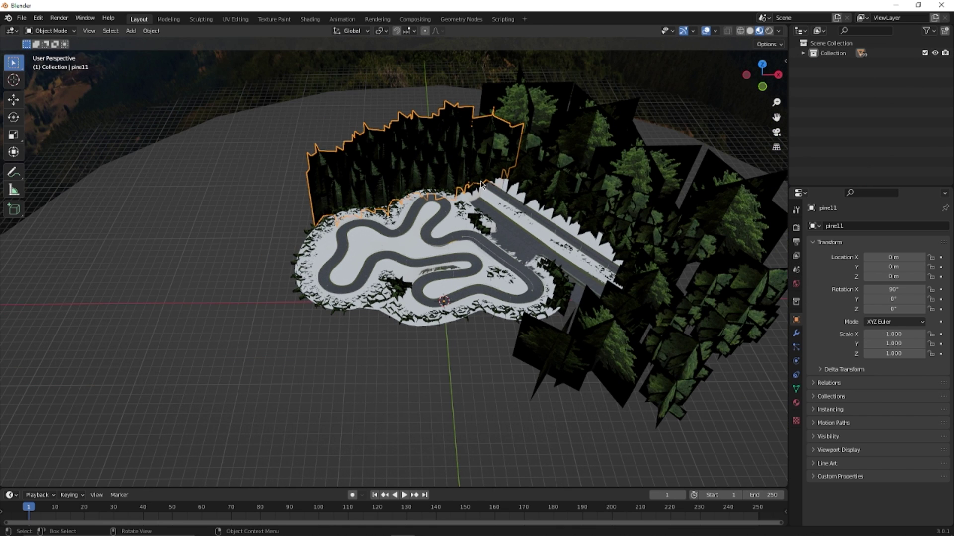
pyautogui.moveTo(507, 191); pyautogui.dragTo(569, 158, button='middle')
pyautogui.moveTo(529, 117); pyautogui.dragTo(615, 161)
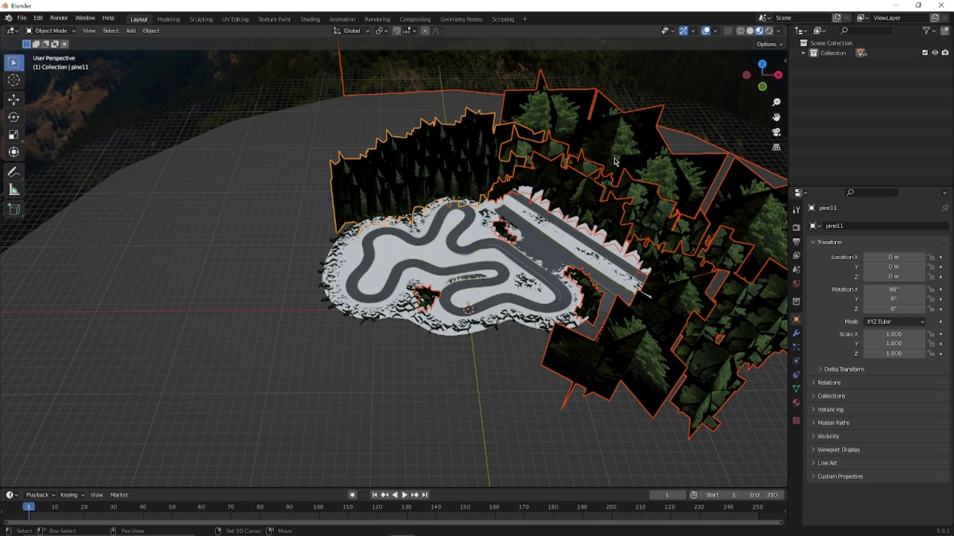
pyautogui.moveTo(531, 208); pyautogui.dragTo(328, 144, button='middle')
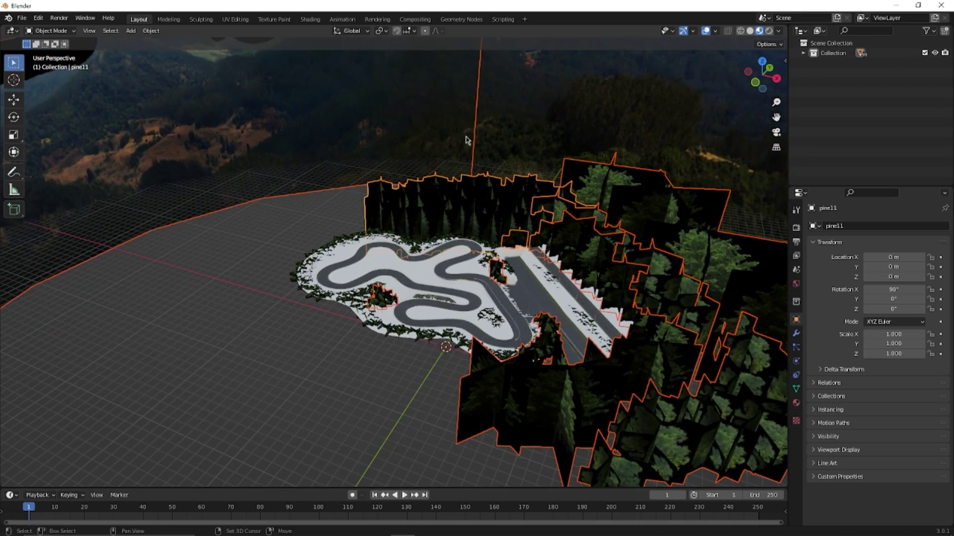
pyautogui.moveTo(467, 141); pyautogui.dragTo(247, 144, button='middle')
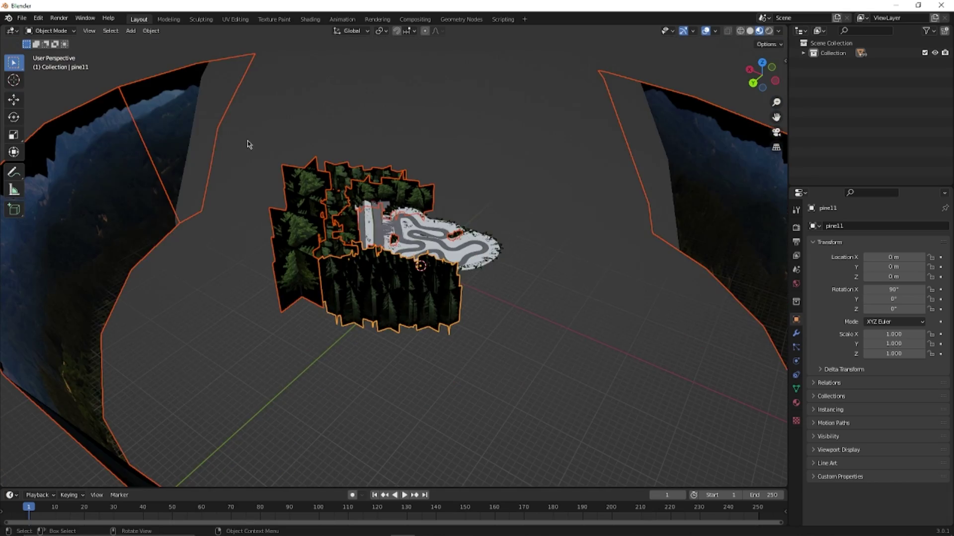
pyautogui.scroll(1, 349, 142)
pyautogui.moveTo(502, 168); pyautogui.dragTo(600, 179, button='middle')
pyautogui.scroll(4, 601, 179)
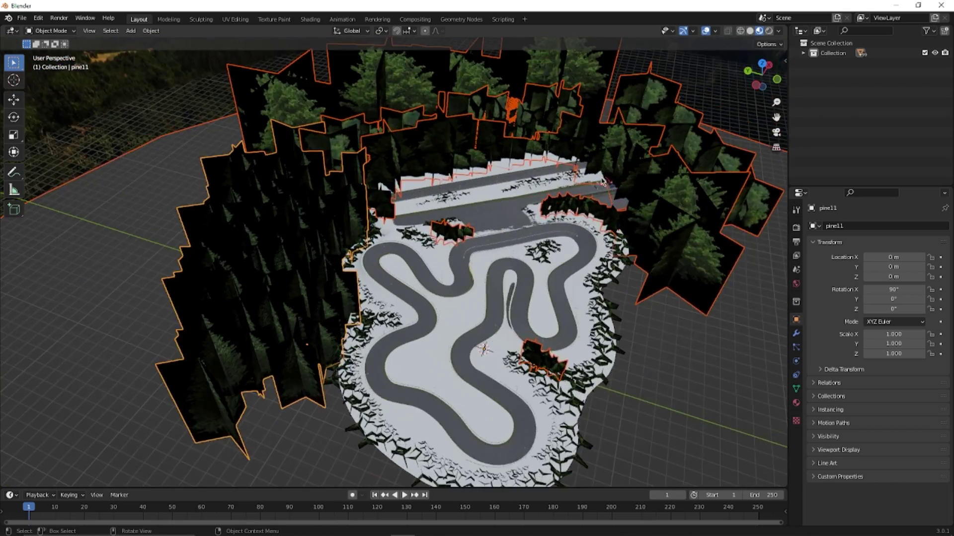
# Add the bushrev bushes and the maple trees to the current selection.
pyautogui.scroll(3, 473, 189)
pyautogui.keyDown('shift'); pyautogui.click(425, 204); pyautogui.keyUp('shift')
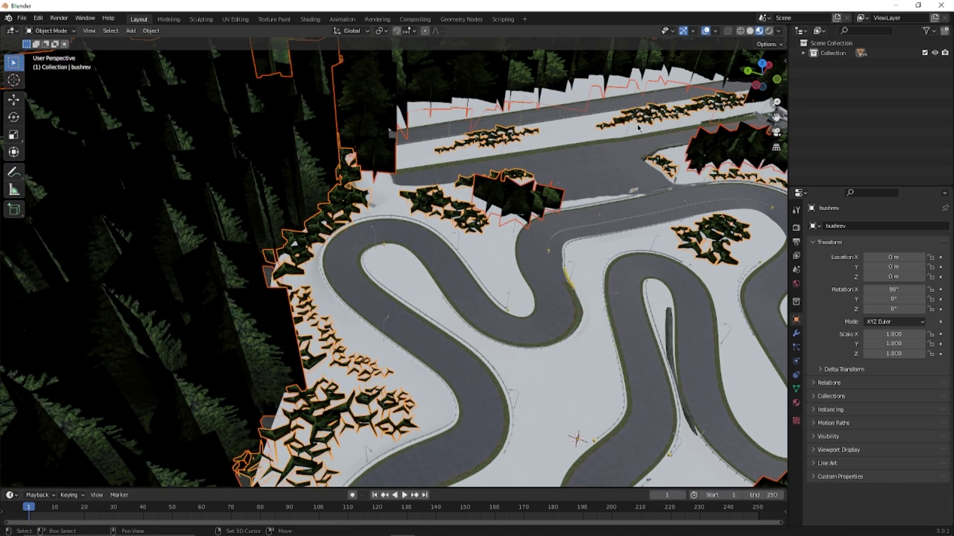
pyautogui.moveTo(724, 217); pyautogui.dragTo(638, 175, button='middle')
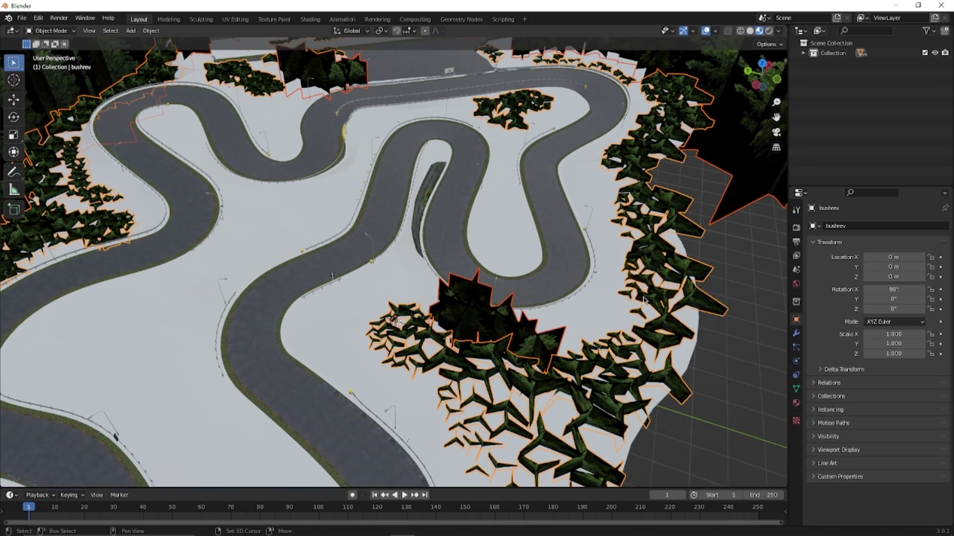
pyautogui.keyDown('shift'); pyautogui.moveTo(643, 297); pyautogui.dragTo(689, 155, button='middle'); pyautogui.keyUp('shift')
pyautogui.scroll(-2, 358, 244)
pyautogui.keyDown('shift'); pyautogui.moveTo(350, 237); pyautogui.dragTo(398, 277, button='middle'); pyautogui.keyUp('shift')
pyautogui.keyDown('shift'); pyautogui.moveTo(481, 234); pyautogui.dragTo(527, 274, button='middle'); pyautogui.keyUp('shift')
pyautogui.keyDown('shift'); pyautogui.click(628, 208); pyautogui.keyUp('shift')
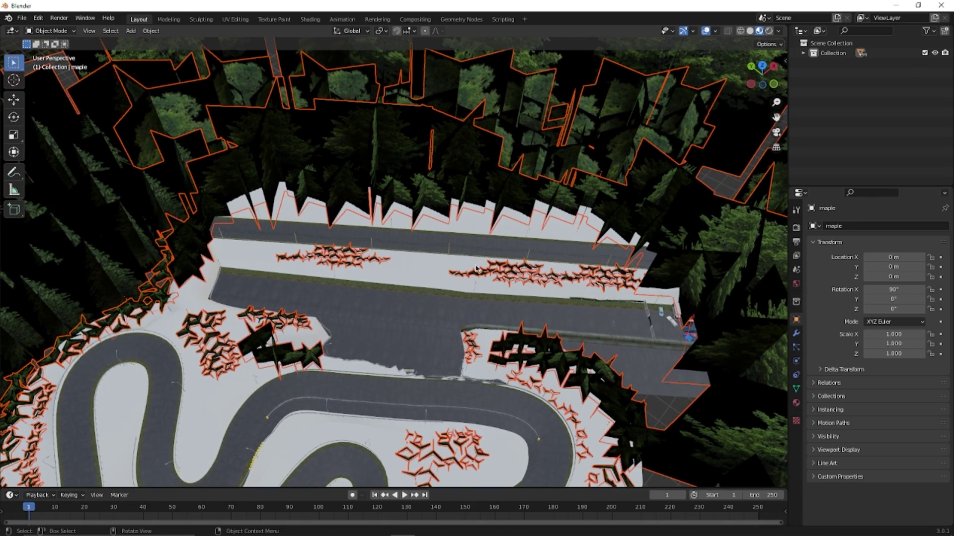
pyautogui.scroll(-6, 475, 268)
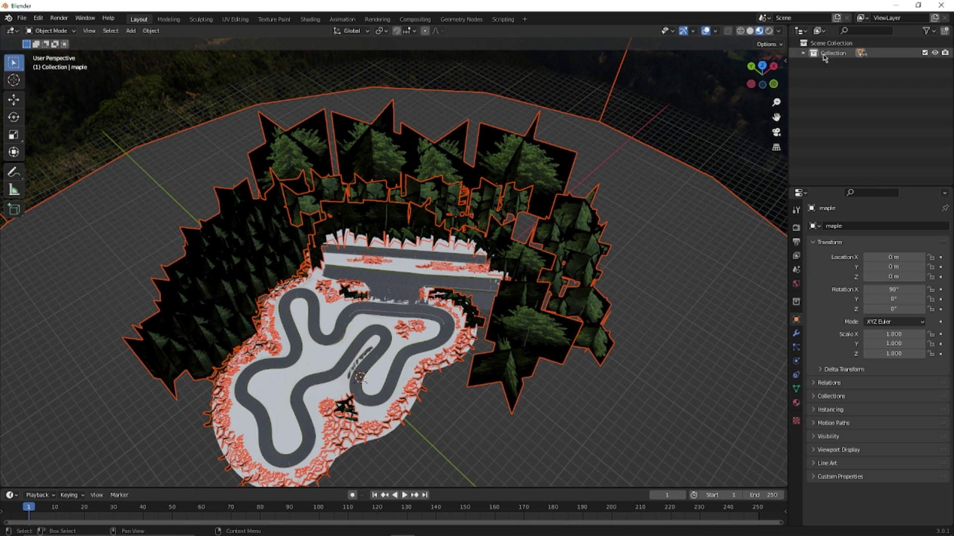
# Move the selected trees, bushes and skybox objects into a new collection named Nocollison/trees.
pyautogui.rightClick(457, 179)
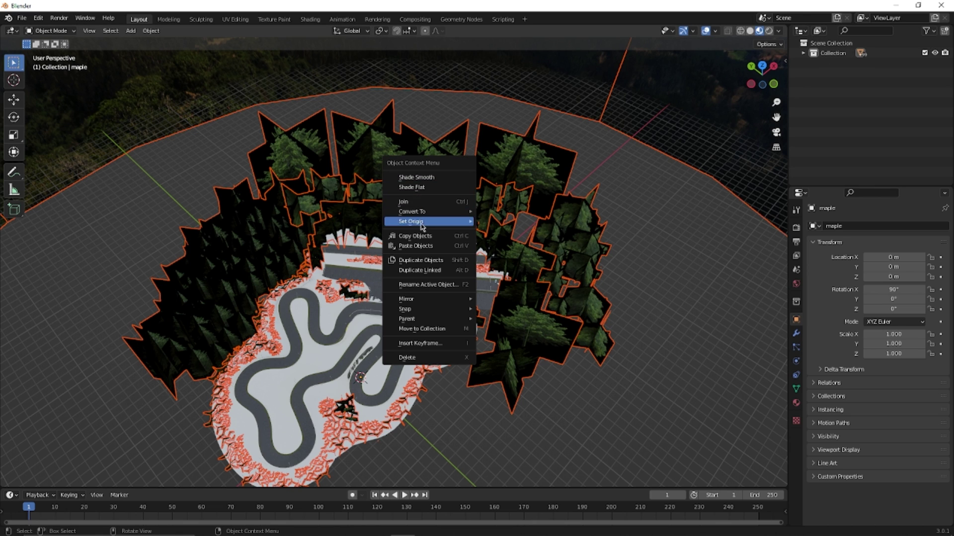
pyautogui.click(411, 331)
pyautogui.click(411, 332)
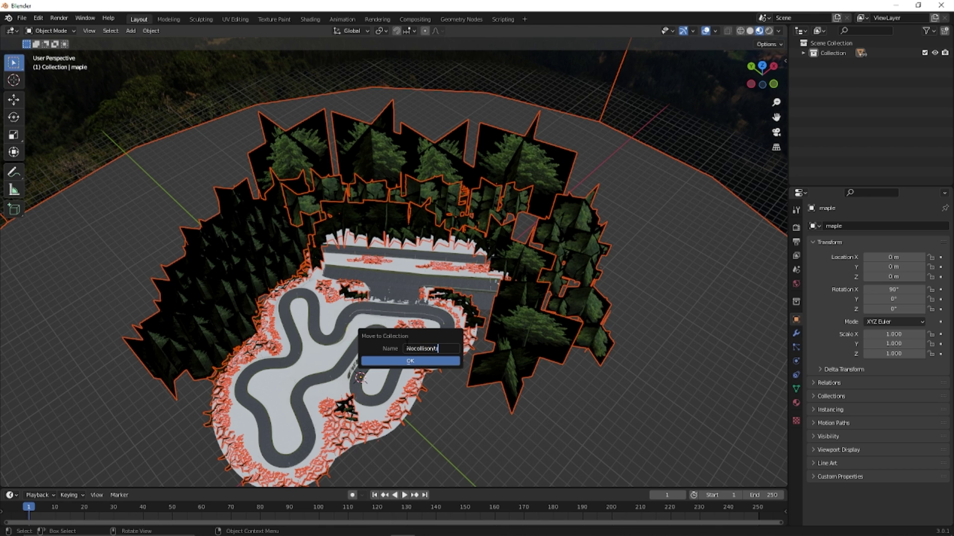
pyautogui.click(410, 361)
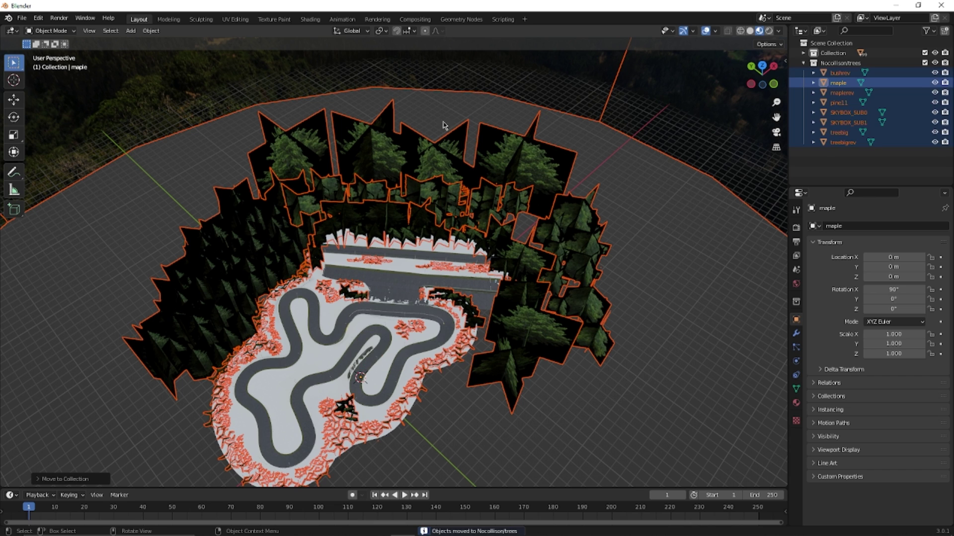
# Exclude the main Collection from the view layer and inspect the contents of Nocollison/trees on their own.
pyautogui.click(925, 53)
pyautogui.click(924, 54)
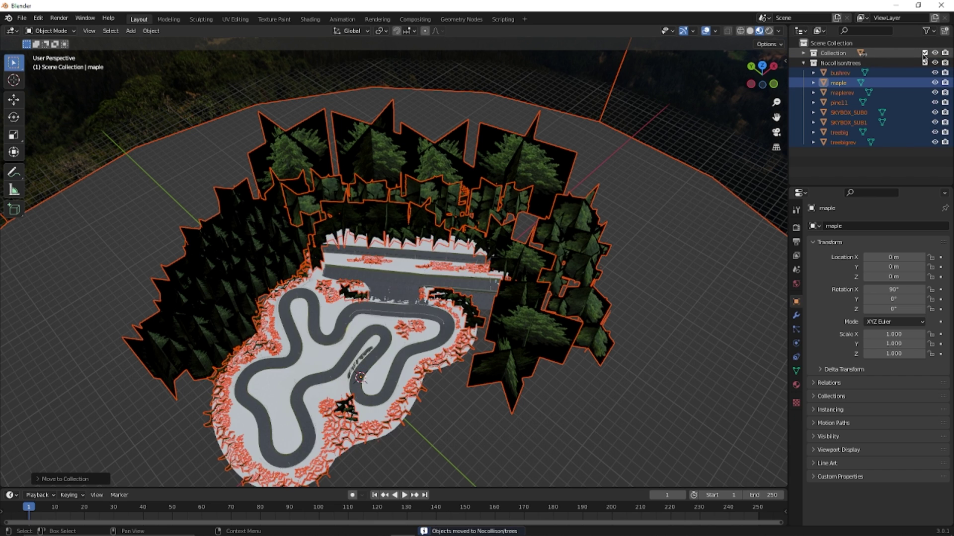
pyautogui.click(925, 54)
pyautogui.click(924, 53)
pyautogui.click(924, 53)
pyautogui.click(924, 53)
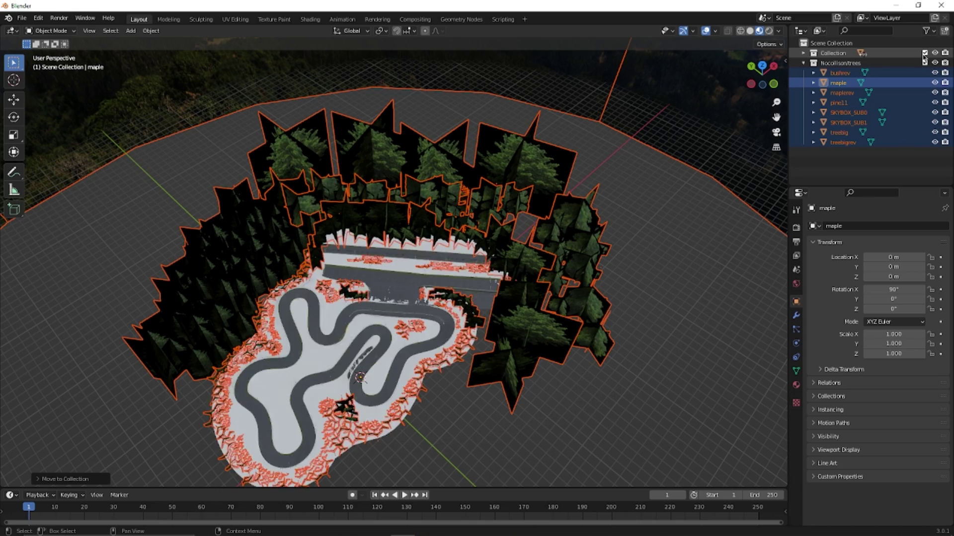
pyautogui.click(924, 53)
pyautogui.moveTo(377, 317); pyautogui.dragTo(484, 182, button='middle')
pyautogui.scroll(-5, 470, 246)
pyautogui.scroll(4, 396, 313)
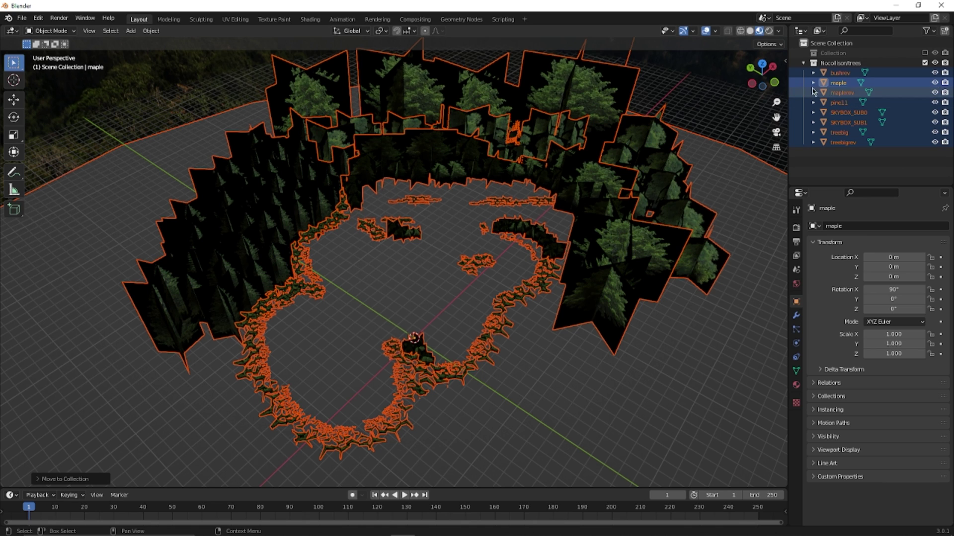
# Exclude the Nocollison/trees collection from the view layer and re-enable the main Collection.
pyautogui.click(924, 63)
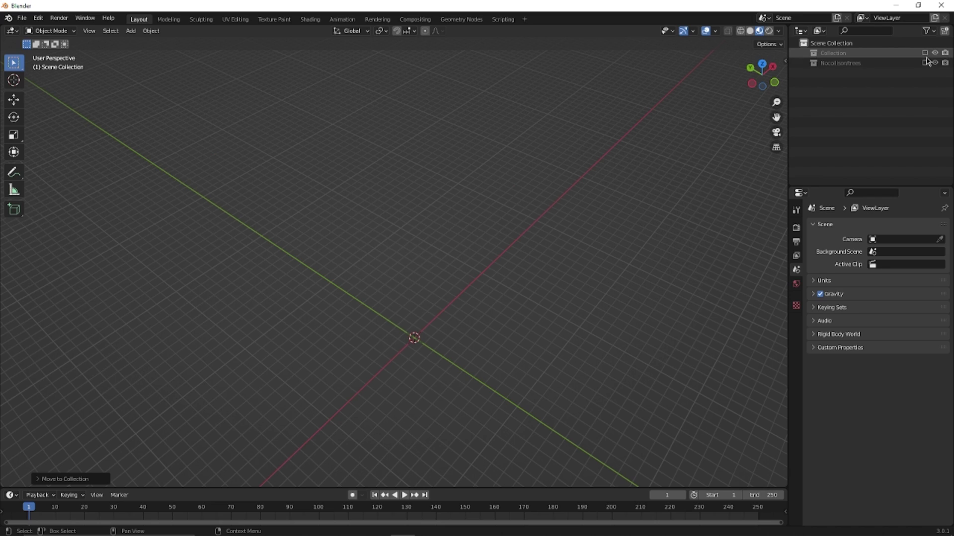
pyautogui.click(925, 53)
pyautogui.scroll(5, 577, 236)
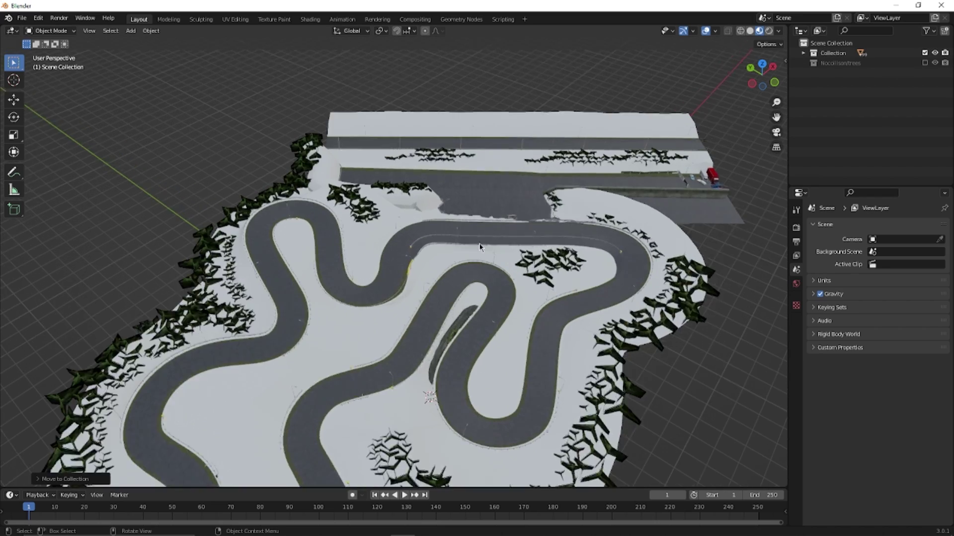
# Select the remaining bush object around the track and add DP6GRASS to the selection.
pyautogui.moveTo(521, 273); pyautogui.dragTo(461, 244, button='middle')
pyautogui.click(453, 243)
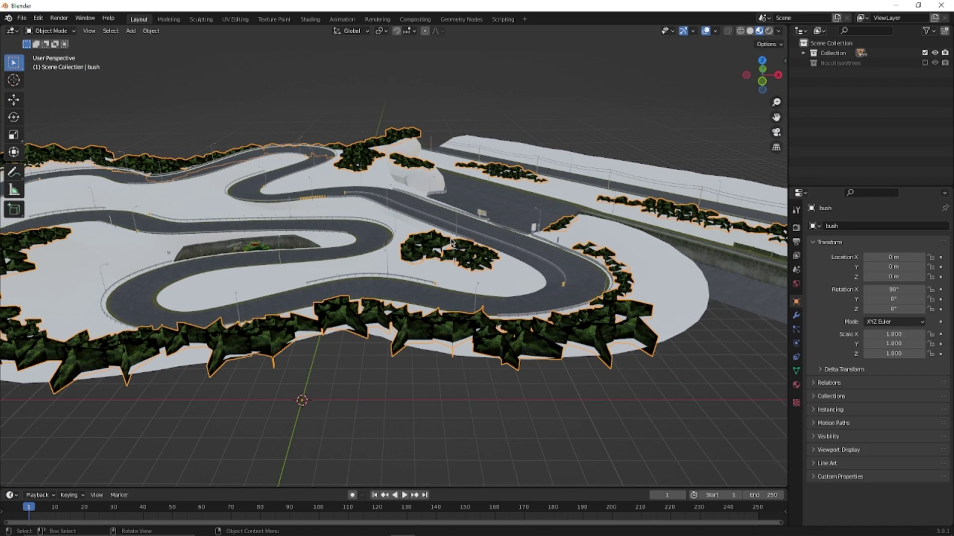
pyautogui.keyDown('shift'); pyautogui.moveTo(285, 251); pyautogui.dragTo(517, 291, button='middle'); pyautogui.keyUp('shift')
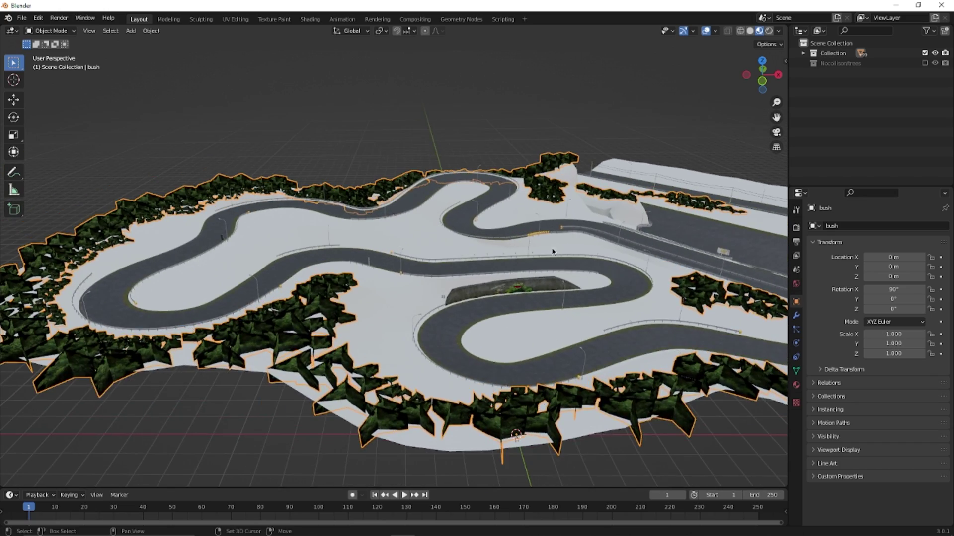
pyautogui.scroll(3, 514, 270)
pyautogui.keyDown('shift'); pyautogui.moveTo(440, 231); pyautogui.dragTo(518, 236, button='middle'); pyautogui.keyUp('shift')
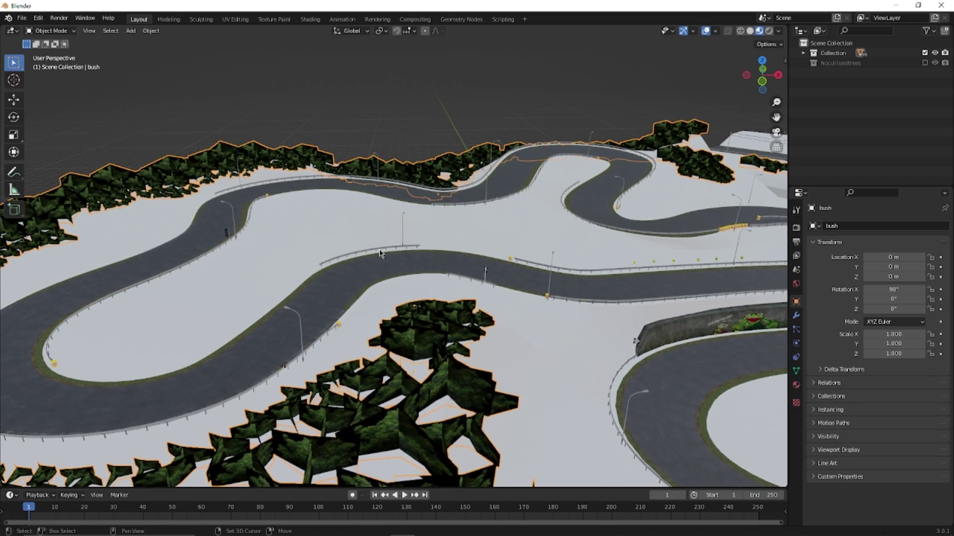
pyautogui.keyDown('shift'); pyautogui.moveTo(405, 250); pyautogui.dragTo(561, 313, button='middle'); pyautogui.keyUp('shift')
pyautogui.keyDown('shift'); pyautogui.moveTo(691, 290); pyautogui.dragTo(605, 278, button='middle'); pyautogui.keyUp('shift')
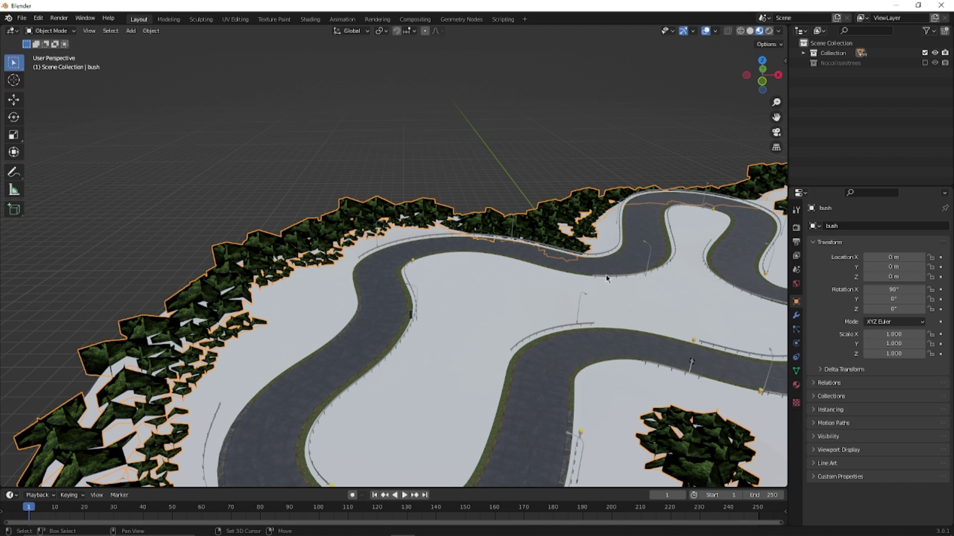
pyautogui.keyDown('shift'); pyautogui.click(172, 336); pyautogui.keyUp('shift')
pyautogui.keyDown('shift'); pyautogui.moveTo(711, 276); pyautogui.dragTo(408, 241, button='middle'); pyautogui.keyUp('shift')
pyautogui.keyDown('shift'); pyautogui.moveTo(625, 239); pyautogui.dragTo(368, 191, button='middle'); pyautogui.keyUp('shift')
# Move the selected bush and DP6GRASS objects into the existing Nocollison/trees collection.
pyautogui.rightClick(367, 191)
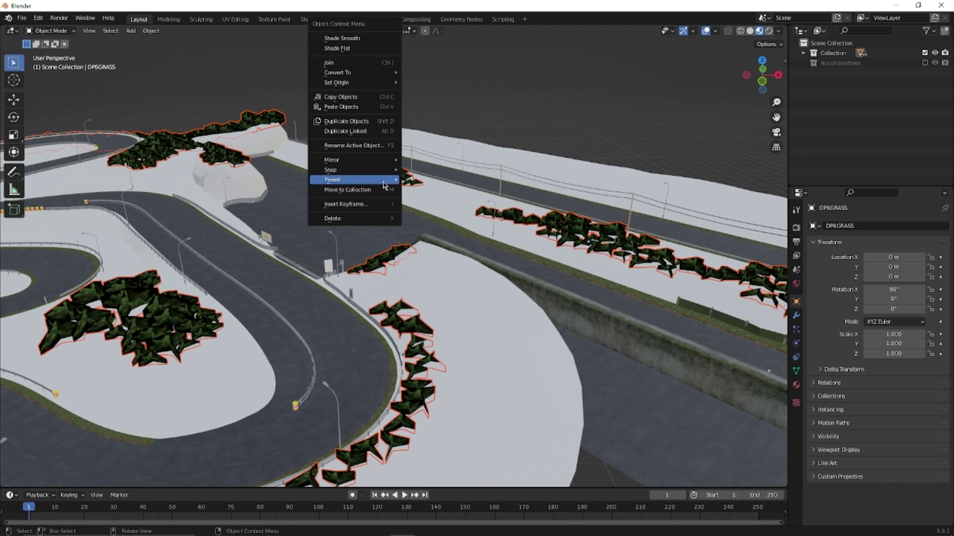
pyautogui.click(376, 190)
pyautogui.press('Escape')
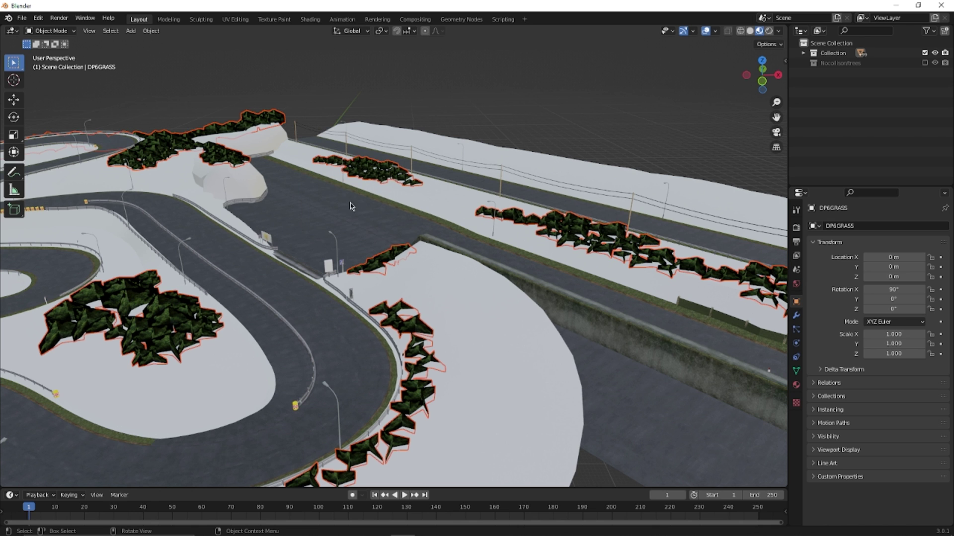
pyautogui.rightClick(360, 204)
pyautogui.click(361, 203)
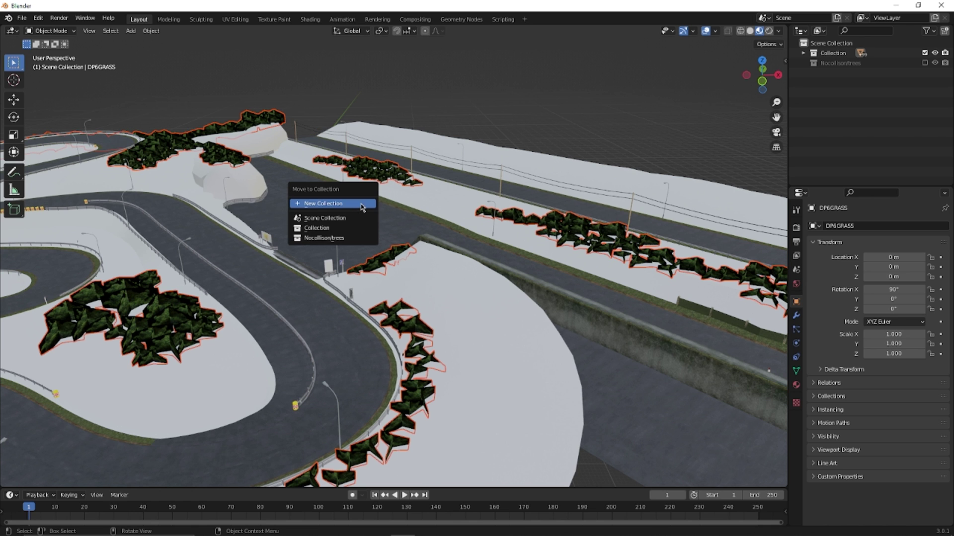
pyautogui.click(351, 239)
# Inspect the remaining track objects from the overview to the barriers, signs and fence beside the parking area.
pyautogui.scroll(-5, 446, 255)
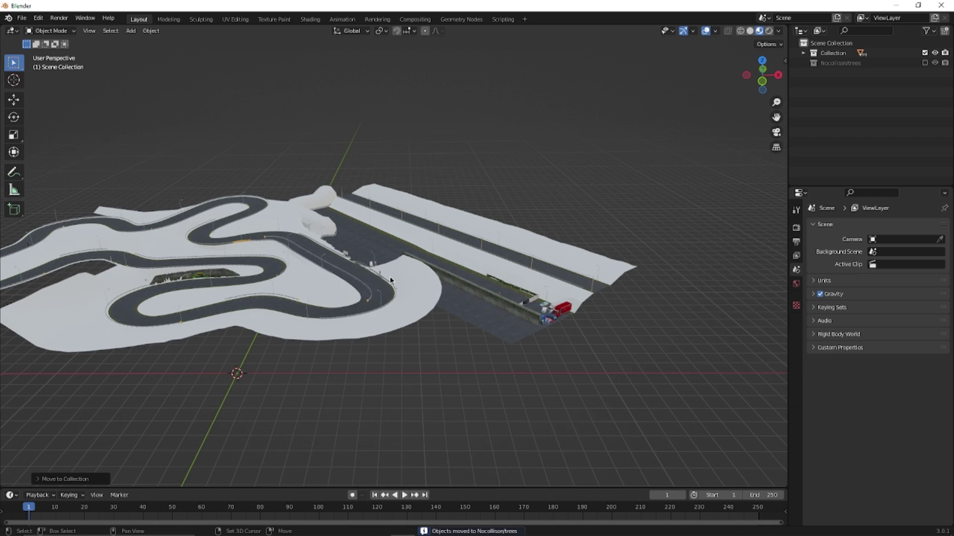
pyautogui.moveTo(389, 276); pyautogui.dragTo(589, 287, button='middle')
pyautogui.rightClick(588, 288)
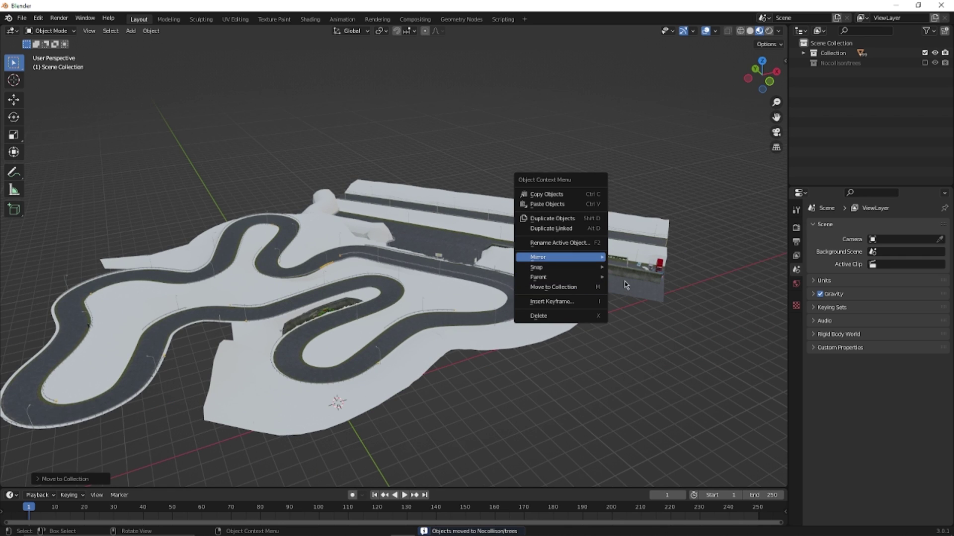
pyautogui.click(663, 270)
pyautogui.scroll(8, 507, 282)
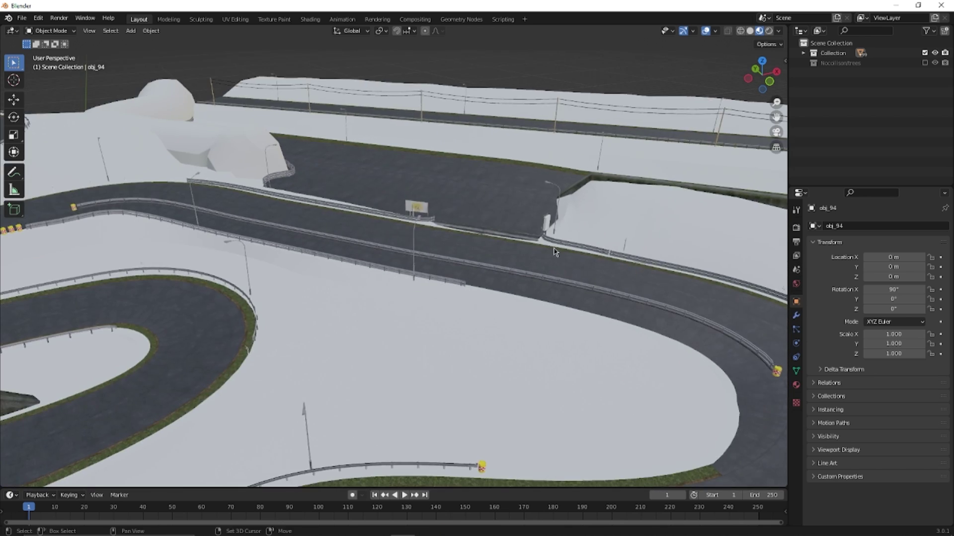
pyautogui.scroll(1, 553, 249)
pyautogui.keyDown('shift'); pyautogui.moveTo(539, 246); pyautogui.dragTo(371, 290, button='middle'); pyautogui.keyUp('shift')
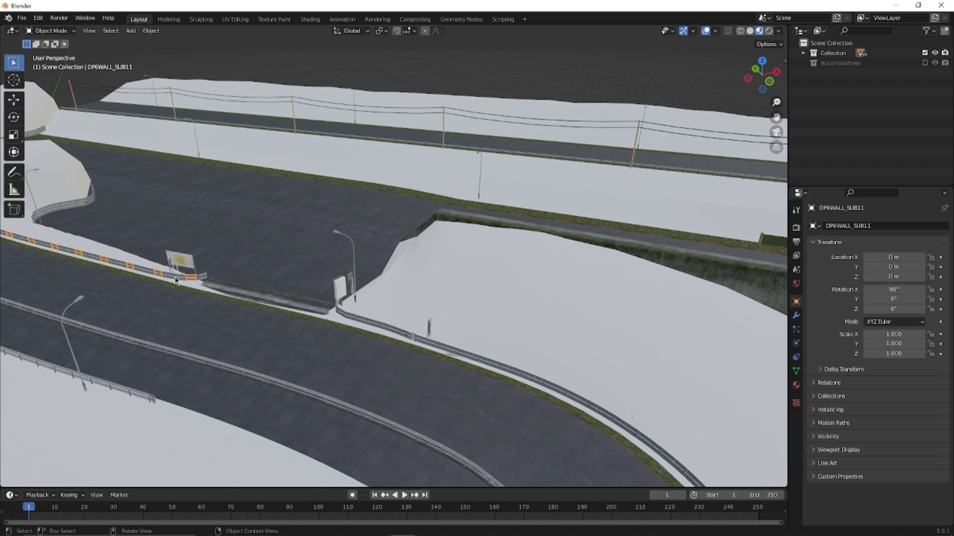
pyautogui.keyDown('shift'); pyautogui.moveTo(564, 288); pyautogui.dragTo(295, 254, button='middle'); pyautogui.keyUp('shift')
pyautogui.keyDown('shift'); pyautogui.moveTo(599, 228); pyautogui.dragTo(369, 273, button='middle'); pyautogui.keyUp('shift')
pyautogui.scroll(4, 423, 277)
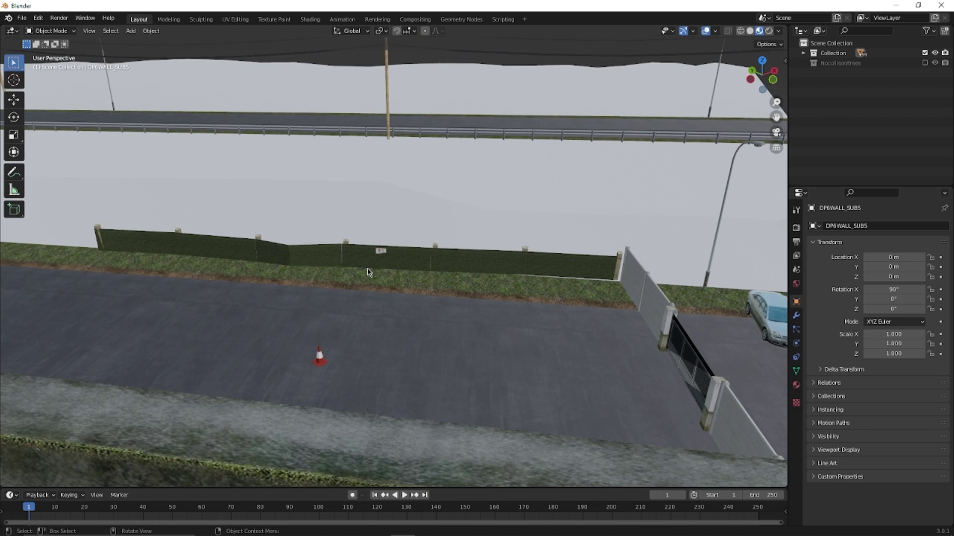
# Select the traffic cone near the fence and examine the parked vehicles, walls and the rest of the circuit.
pyautogui.click(319, 360)
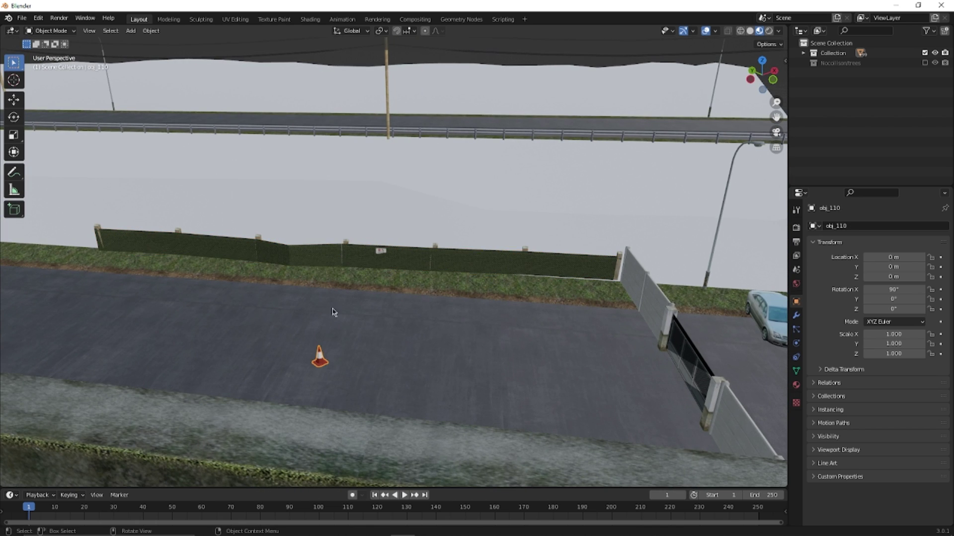
pyautogui.scroll(-3, 316, 362)
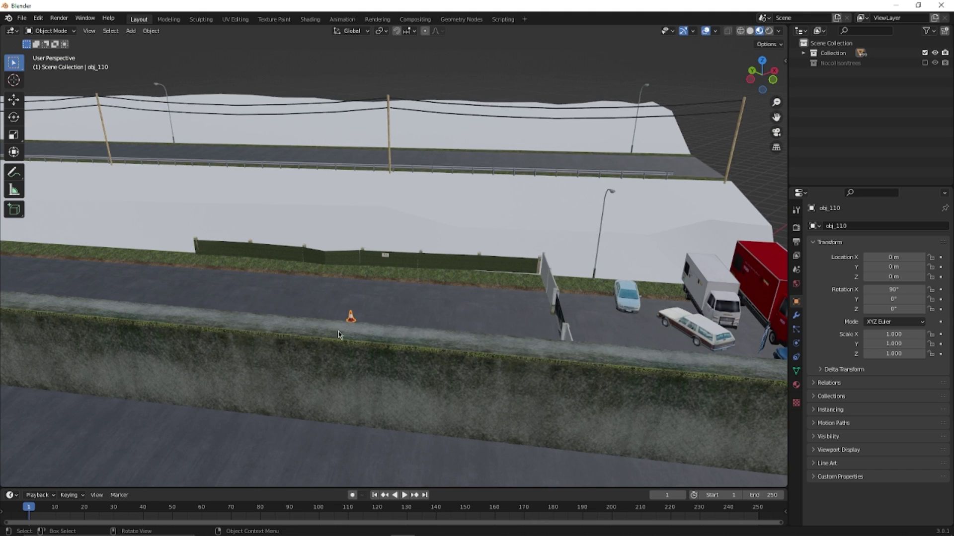
pyautogui.moveTo(363, 347)
pyautogui.mouseDown(button='middle')
pyautogui.moveTo(379, 362)
pyautogui.moveTo(367, 356)
pyautogui.mouseUp(button='middle')
pyautogui.scroll(-3, 367, 353)
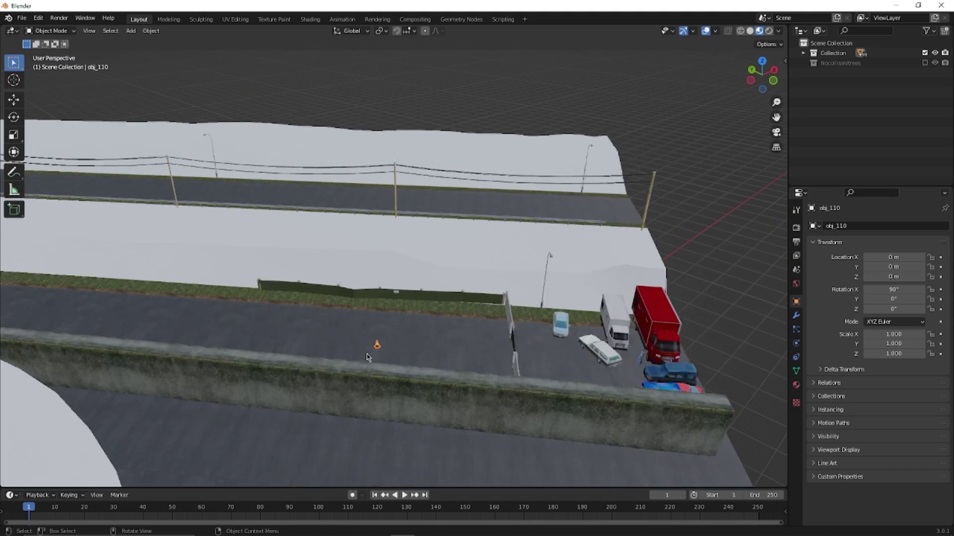
pyautogui.keyDown('shift'); pyautogui.moveTo(412, 336); pyautogui.dragTo(745, 203, button='middle'); pyautogui.keyUp('shift')
pyautogui.scroll(-4, 436, 269)
pyautogui.keyDown('shift'); pyautogui.moveTo(360, 320); pyautogui.dragTo(498, 282, button='middle'); pyautogui.keyUp('shift')
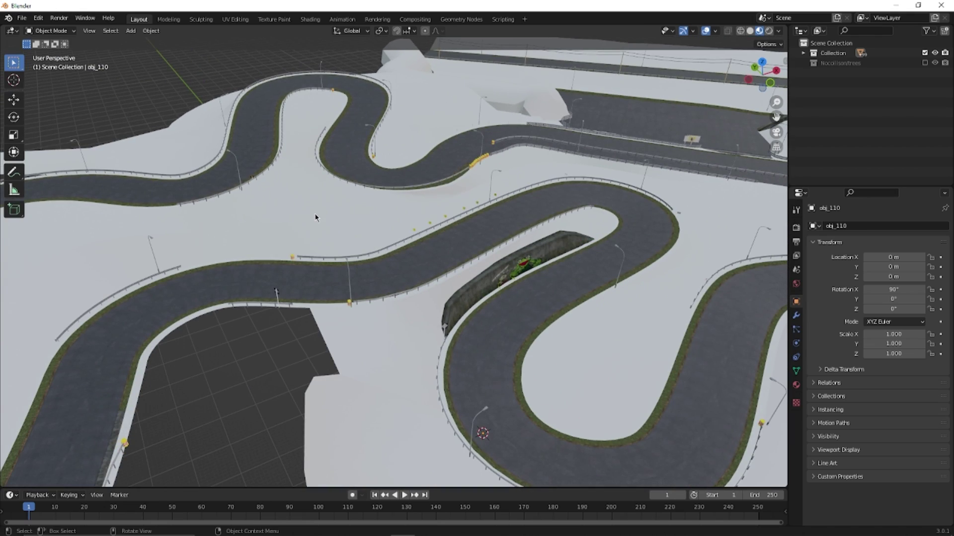
# Replace the base color image of DP1GRASS's grass0 material with 006grass-detail18C.dds.
pyautogui.click(795, 386)
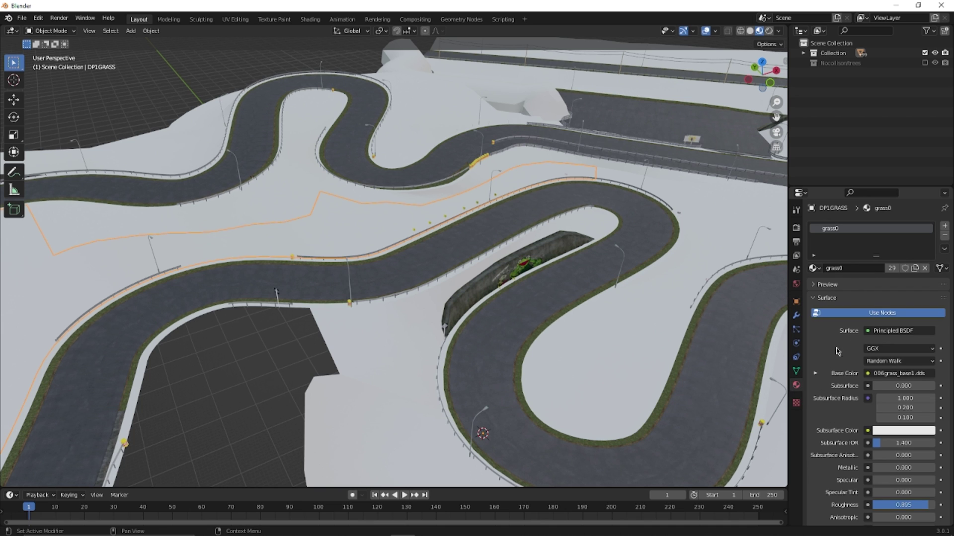
pyautogui.click(877, 374)
pyautogui.press('Escape')
pyautogui.click(887, 374)
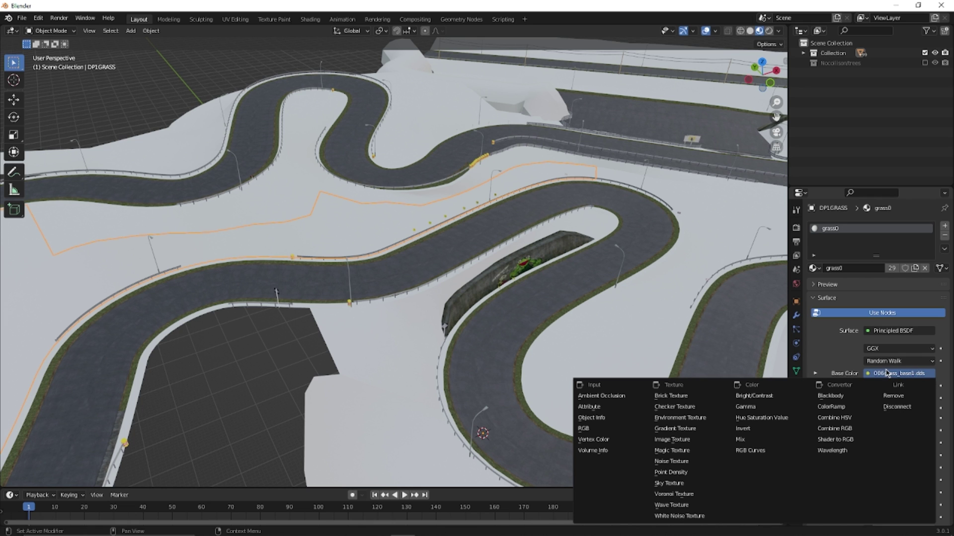
pyautogui.click(695, 441)
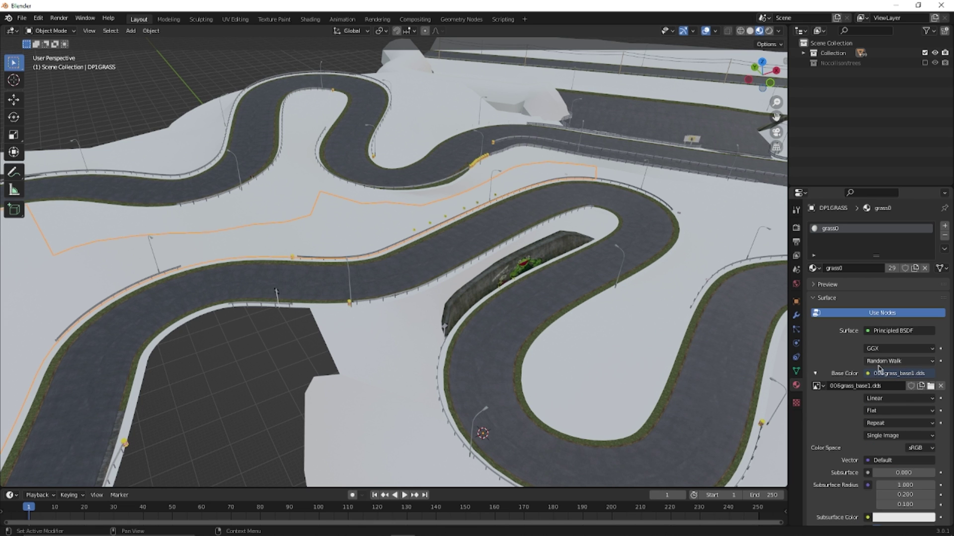
pyautogui.click(931, 386)
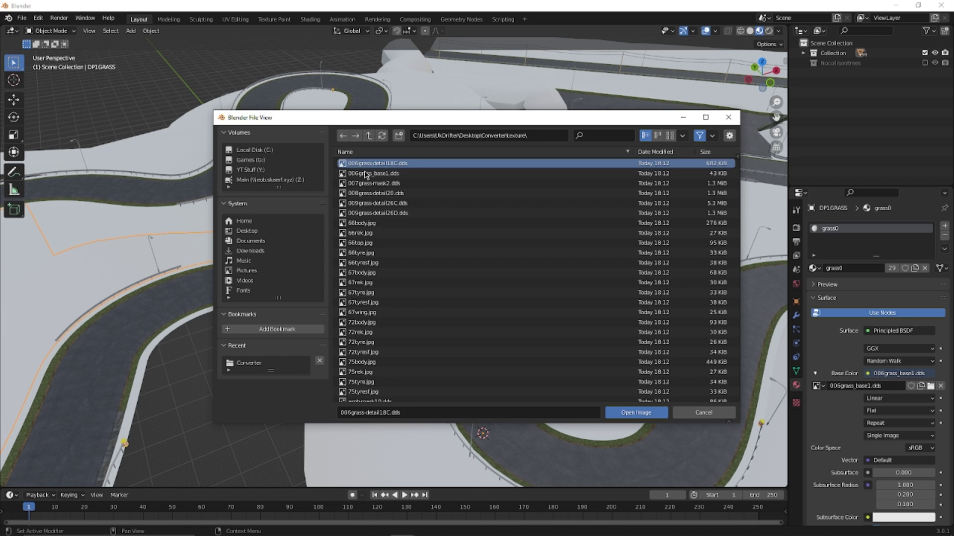
pyautogui.click(644, 416)
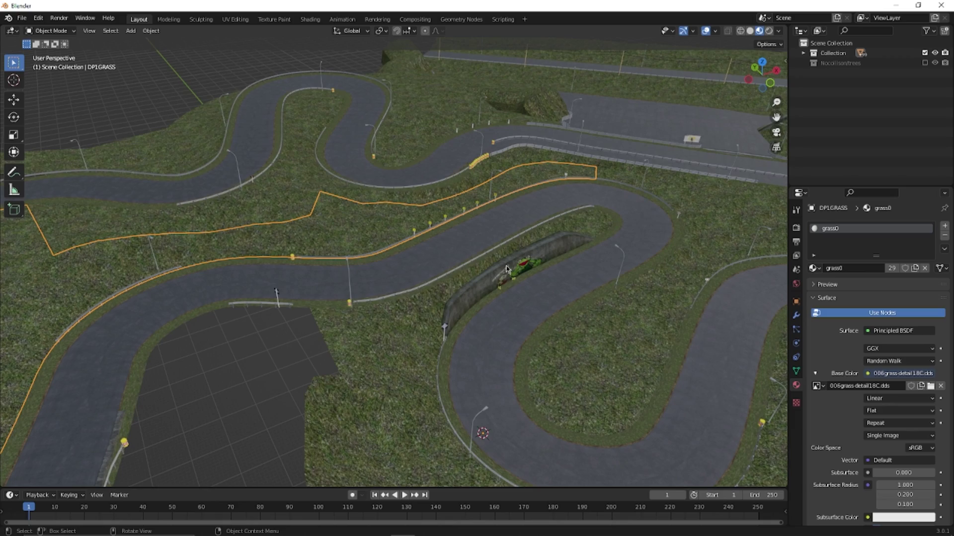
# Inspect the new grass texture across the whole track from several angles, with all objects deselected.
pyautogui.scroll(-5, 456, 244)
pyautogui.scroll(7, 497, 256)
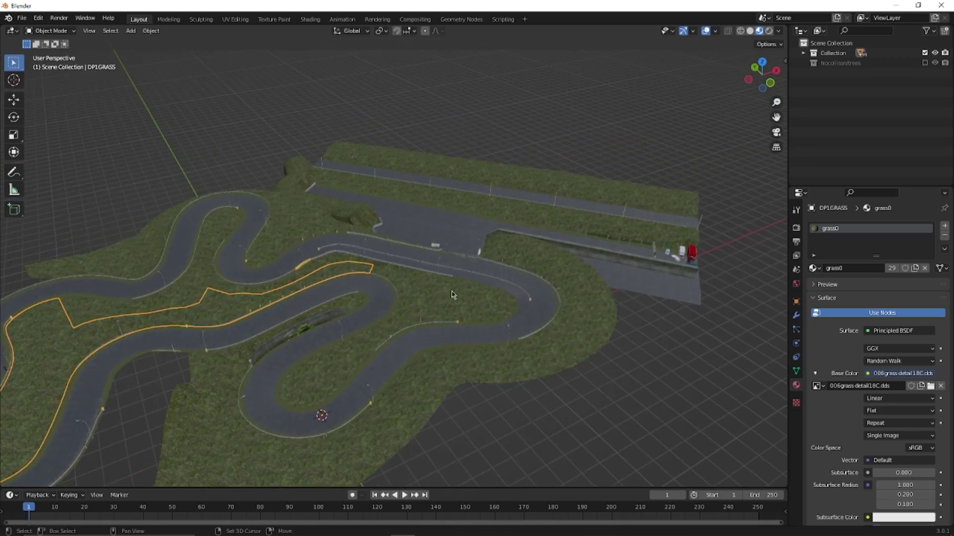
pyautogui.moveTo(441, 287); pyautogui.dragTo(400, 289, button='middle')
pyautogui.moveTo(522, 278); pyautogui.dragTo(492, 271, button='middle')
pyautogui.scroll(-3, 450, 271)
pyautogui.keyDown('shift'); pyautogui.moveTo(424, 262); pyautogui.dragTo(517, 294, button='middle'); pyautogui.keyUp('shift')
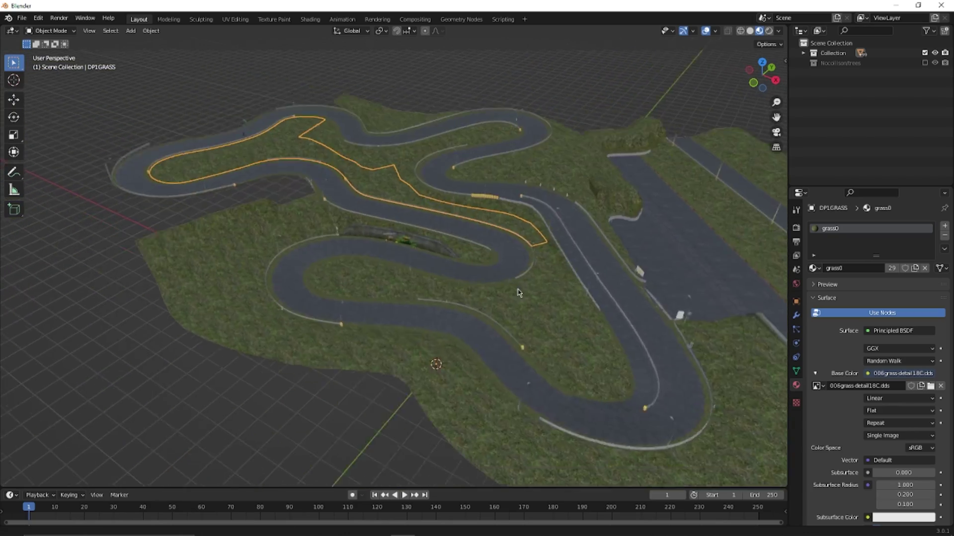
pyautogui.scroll(3, 476, 269)
pyautogui.keyDown('shift'); pyautogui.moveTo(387, 208); pyautogui.dragTo(400, 238, button='middle'); pyautogui.keyUp('shift')
pyautogui.keyDown('shift'); pyautogui.moveTo(399, 238); pyautogui.dragTo(323, 223, button='middle'); pyautogui.keyUp('shift')
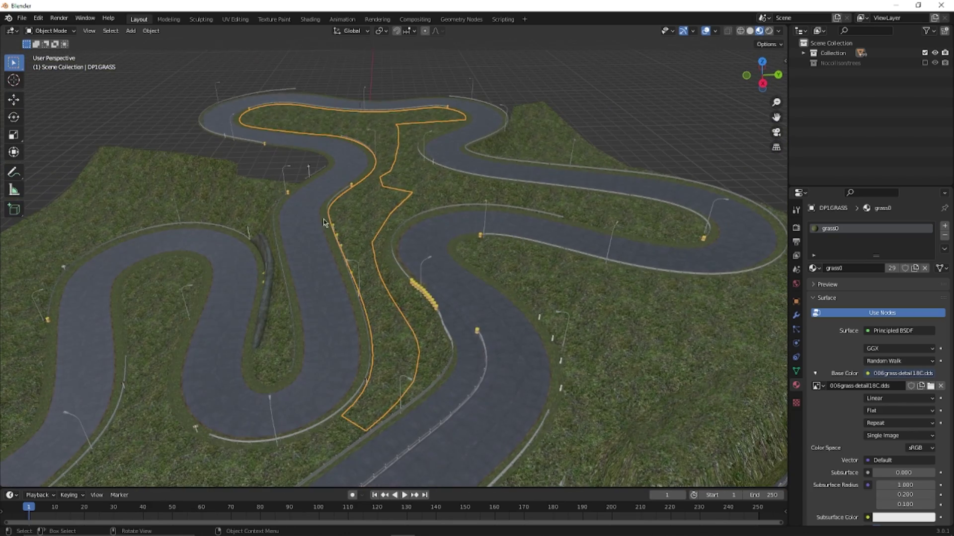
pyautogui.click(326, 73)
pyautogui.moveTo(481, 138); pyautogui.dragTo(243, 130, button='middle')
pyautogui.scroll(3, 341, 162)
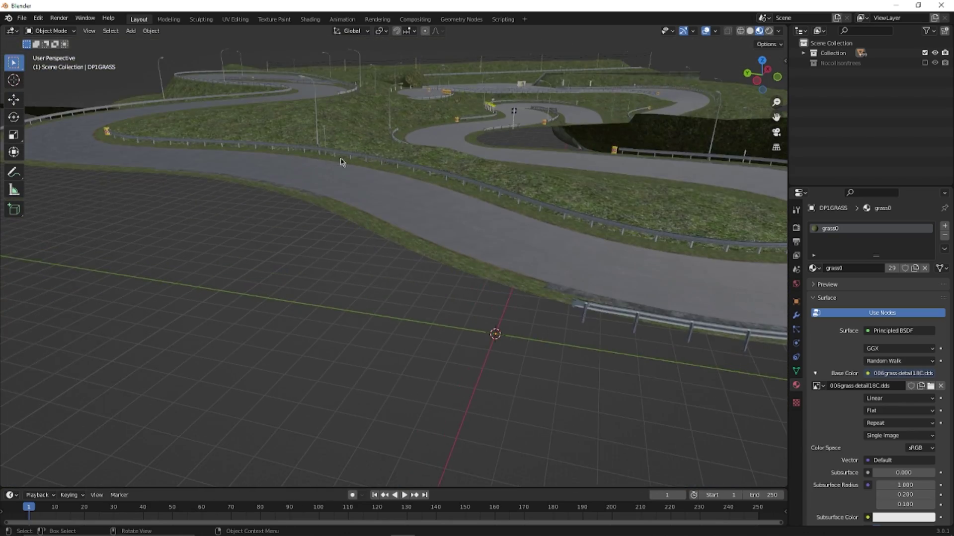
pyautogui.keyDown('shift'); pyautogui.moveTo(340, 162); pyautogui.dragTo(442, 243, button='middle'); pyautogui.keyUp('shift')
pyautogui.moveTo(373, 237); pyautogui.dragTo(398, 241, button='middle')
pyautogui.scroll(-3, 480, 233)
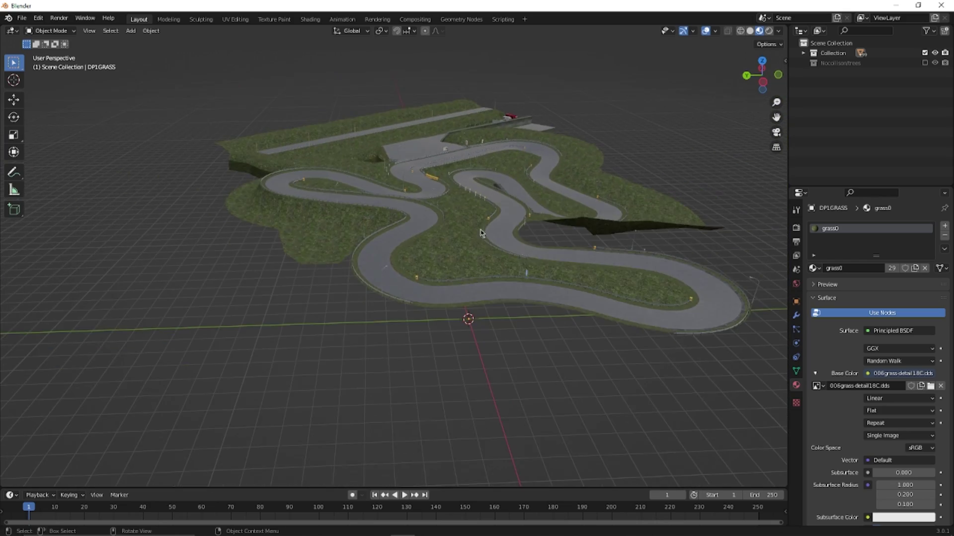
pyautogui.moveTo(481, 233); pyautogui.dragTo(494, 287, button='middle')
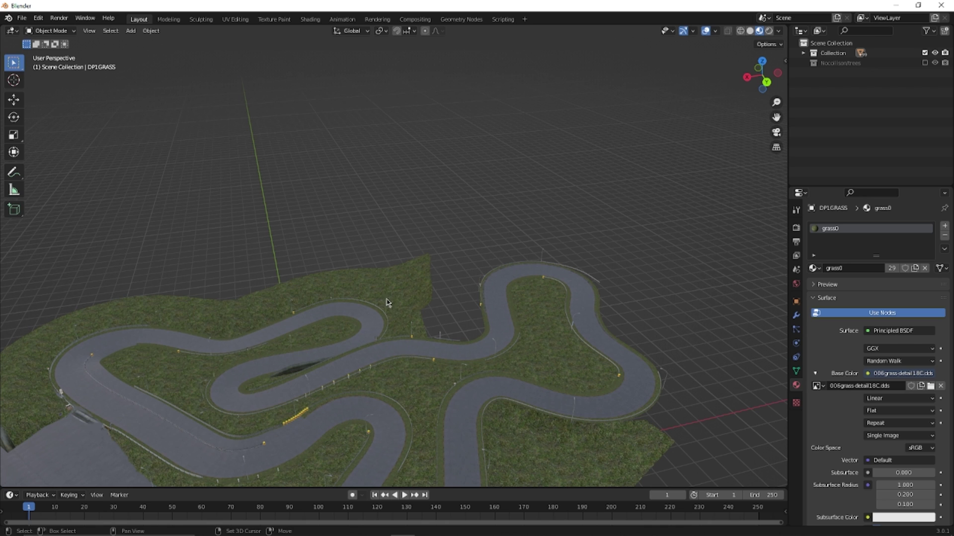
pyautogui.keyDown('shift'); pyautogui.moveTo(387, 300); pyautogui.dragTo(536, 181, button='middle'); pyautogui.keyUp('shift')
pyautogui.scroll(-3, 537, 180)
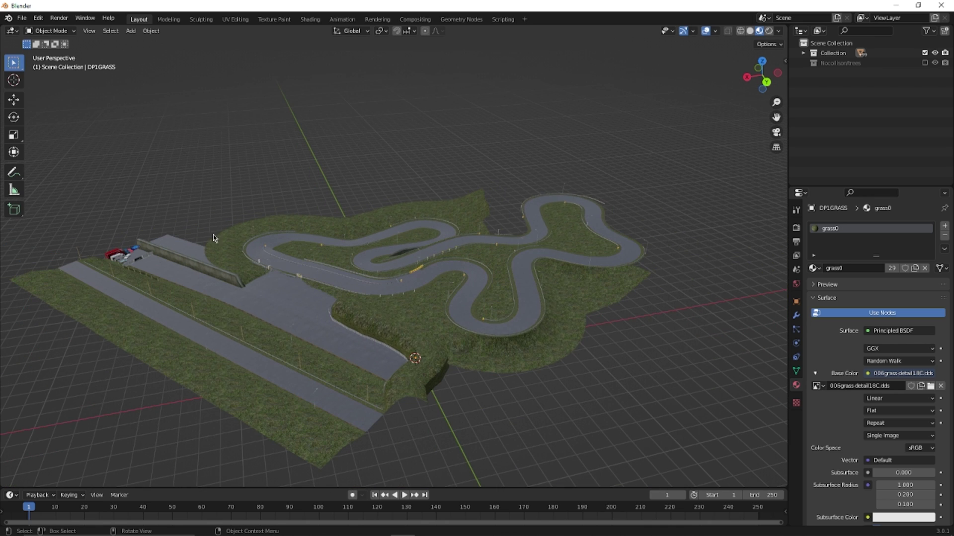
# Select all visible track objects and move them into a new collection named Base.
pyautogui.press('a')
pyautogui.rightClick(432, 212)
pyautogui.click(419, 209)
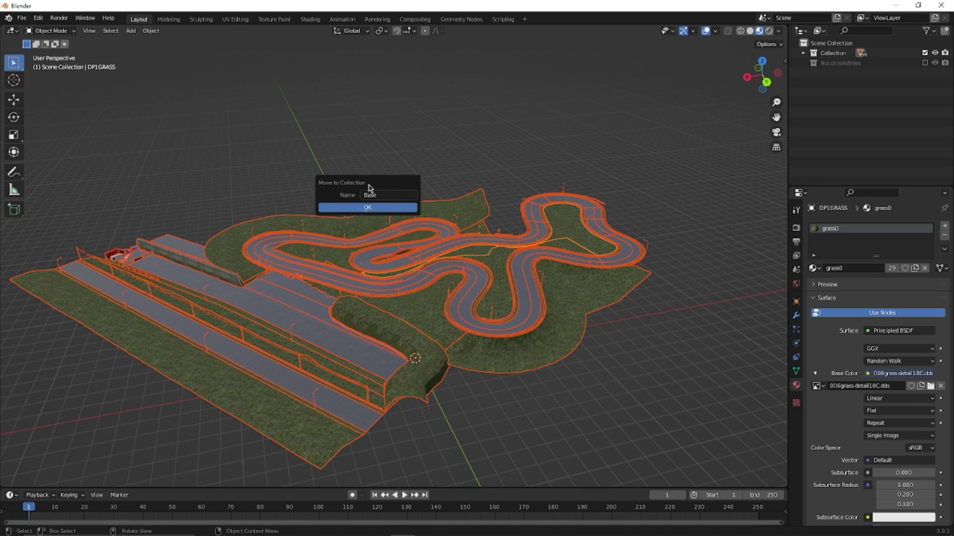
pyautogui.click(375, 206)
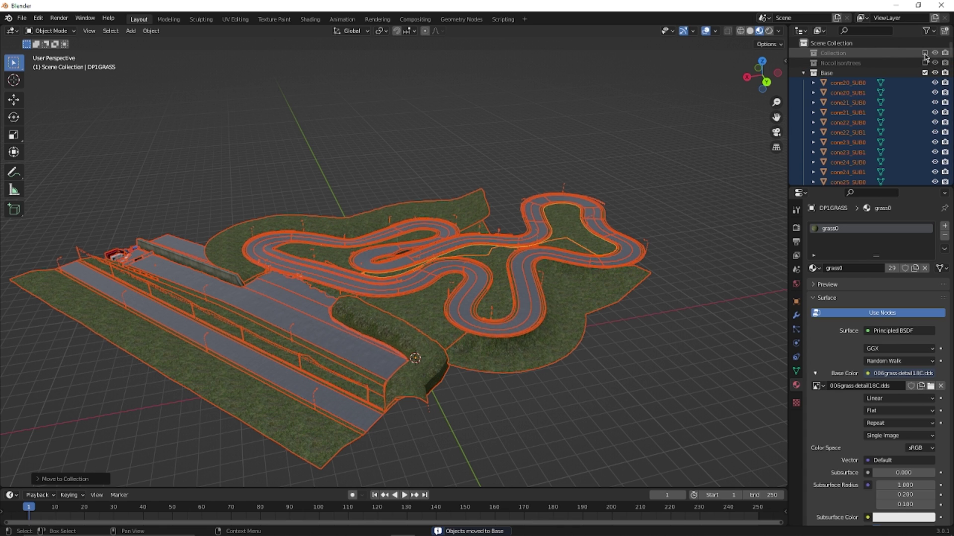
# Delete the original collection named Collection from the scene.
pyautogui.click(886, 57)
pyautogui.rightClick(884, 56)
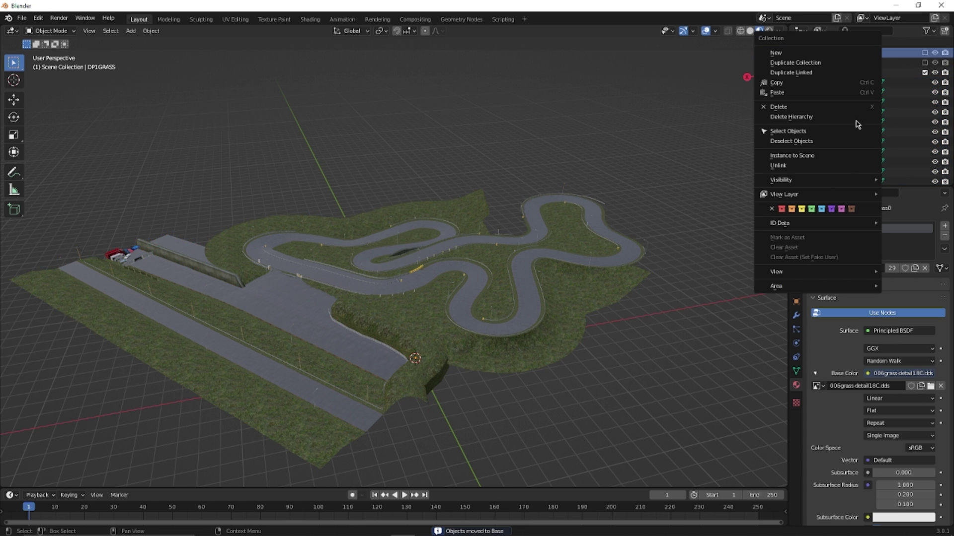
pyautogui.click(798, 107)
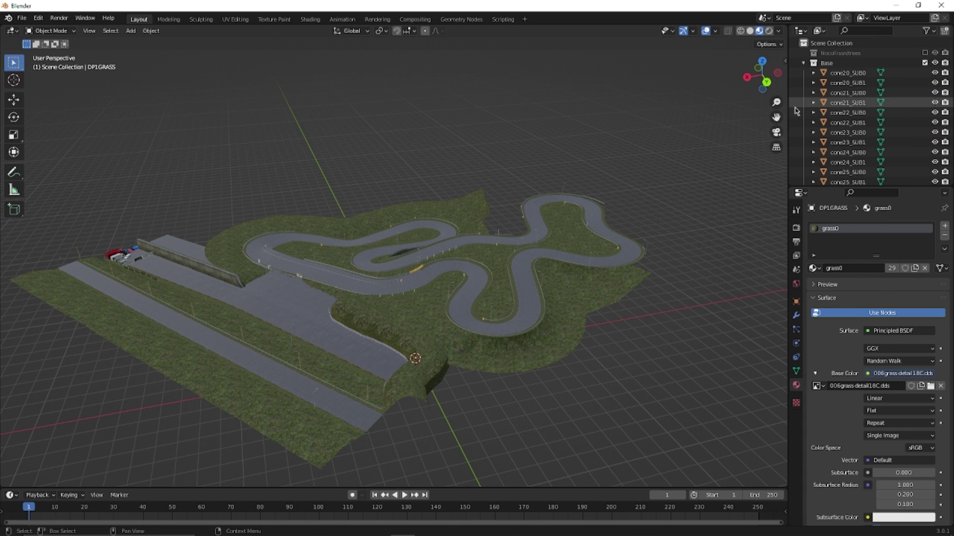
# Exclude the Base collection from the view layer and enable Nocollison/trees to examine its contents.
pyautogui.click(924, 62)
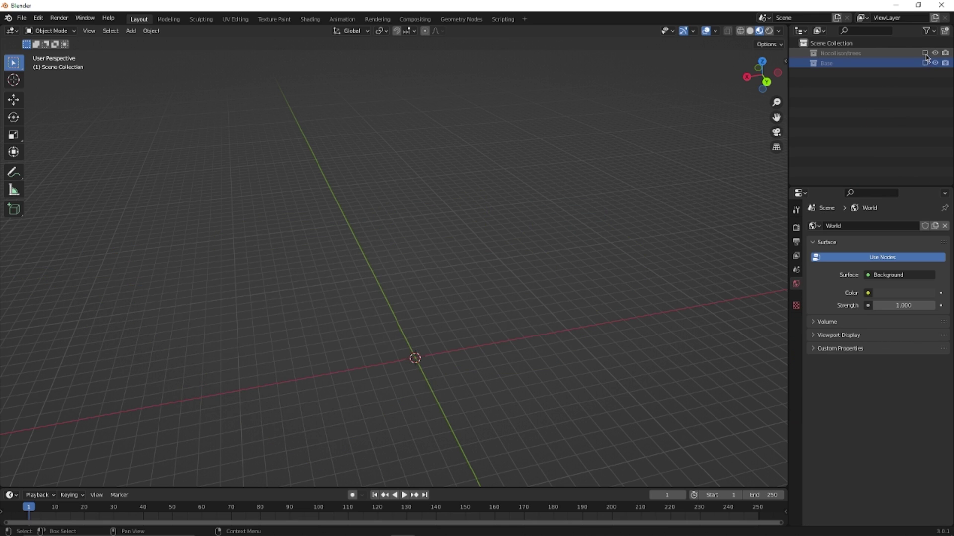
pyautogui.click(924, 52)
pyautogui.scroll(-10, 579, 223)
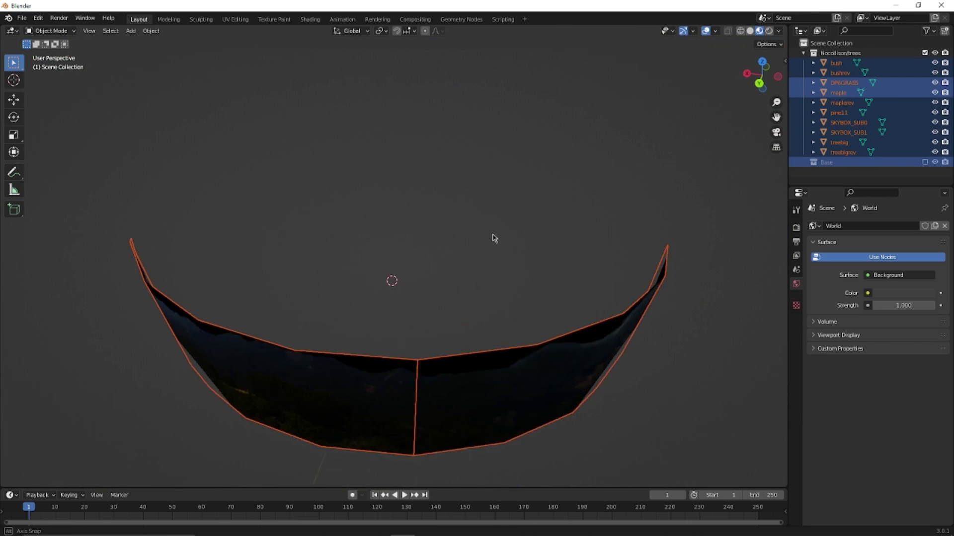
pyautogui.moveTo(494, 239); pyautogui.dragTo(417, 240, button='middle')
# Move the DP6GRASS ground object from Nocollison/trees into the Base collection.
pyautogui.click(347, 207)
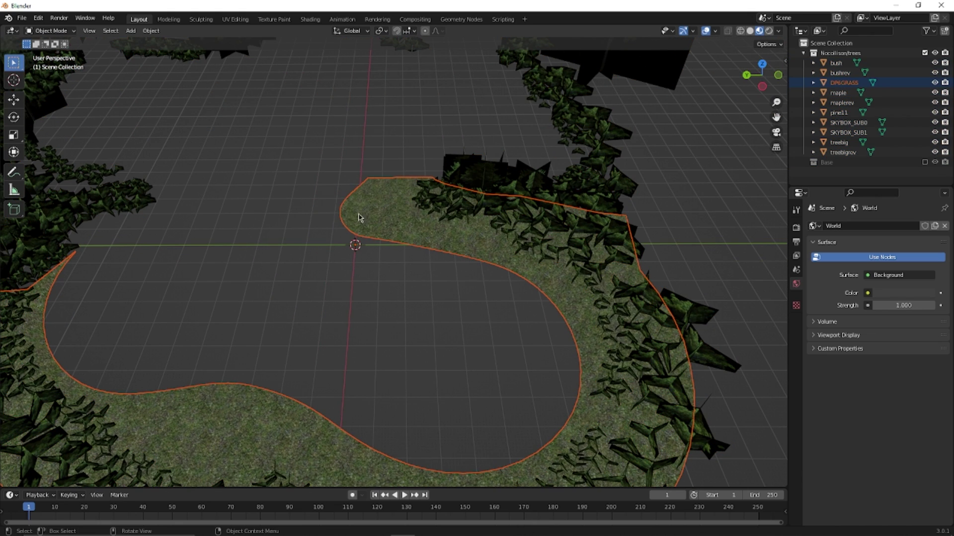
pyautogui.rightClick(354, 213)
pyautogui.click(326, 209)
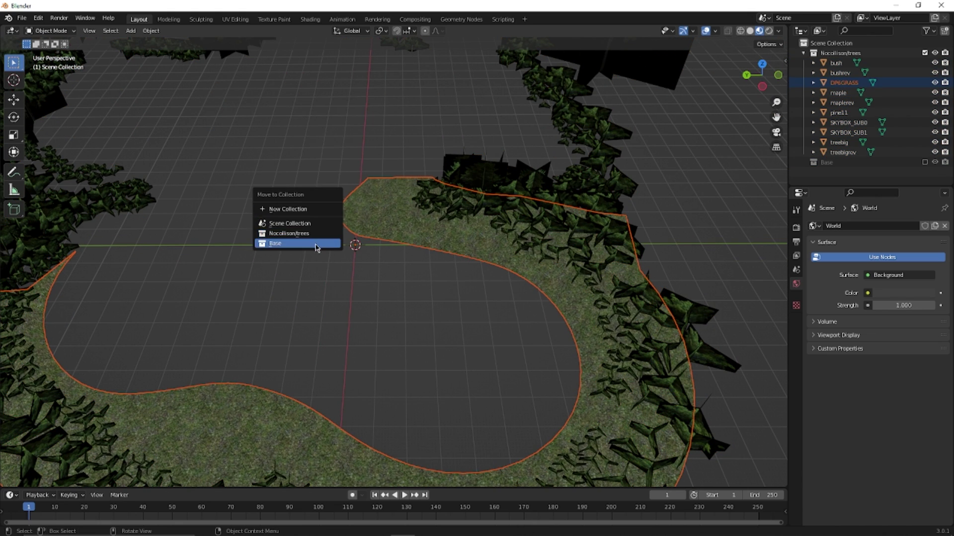
pyautogui.click(316, 243)
pyautogui.moveTo(425, 192); pyautogui.dragTo(433, 248, button='middle')
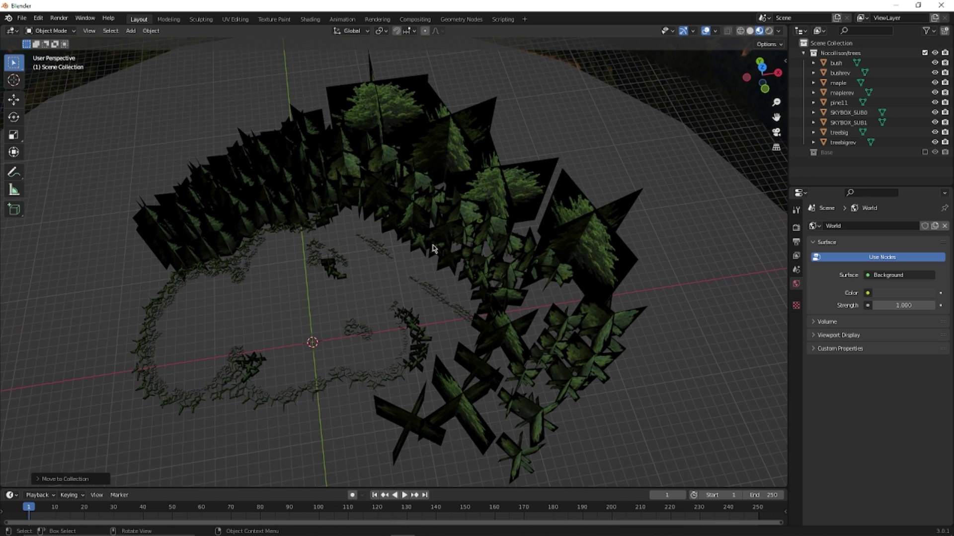